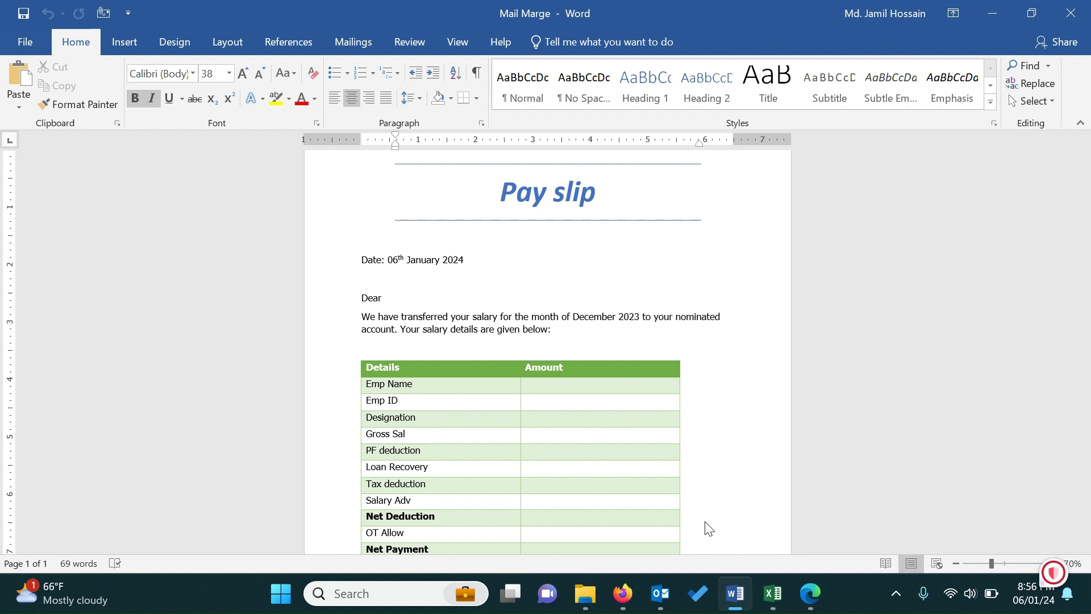
Step: Examine the pay slip letter, switch to Excel and study the staff database's employee names, gross salaries and net payment data
{"action": "scroll", "coordinate": [708, 526], "scroll_direction": "down", "scroll_amount": 1}
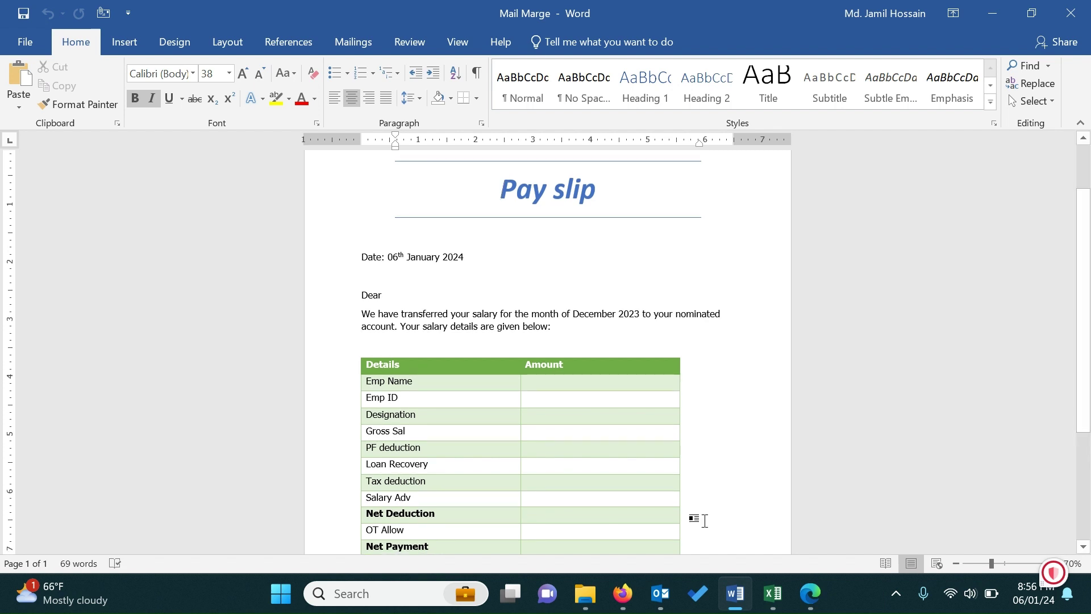
{"action": "scroll", "coordinate": [704, 521], "scroll_direction": "down", "scroll_amount": 1}
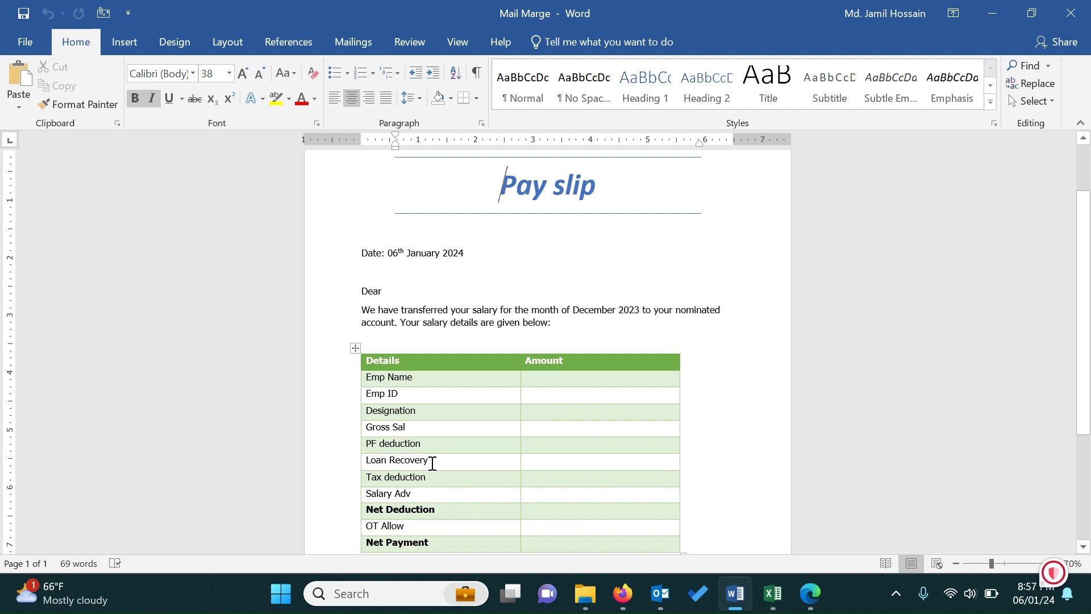
{"action": "left_click", "coordinate": [418, 495]}
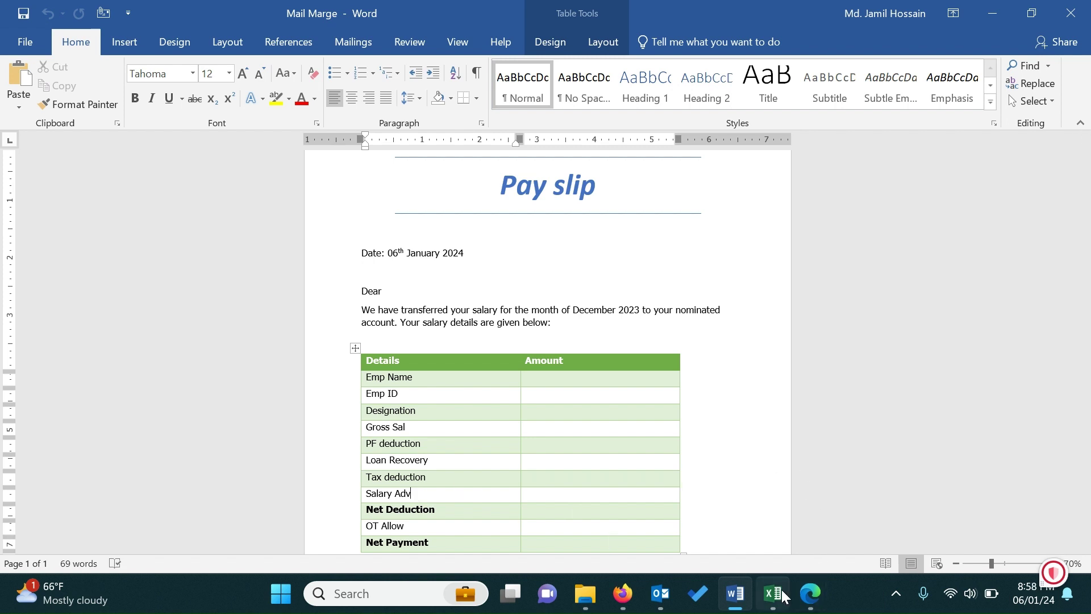
{"action": "mouse_move", "coordinate": [783, 595]}
{"action": "left_click", "coordinate": [733, 515]}
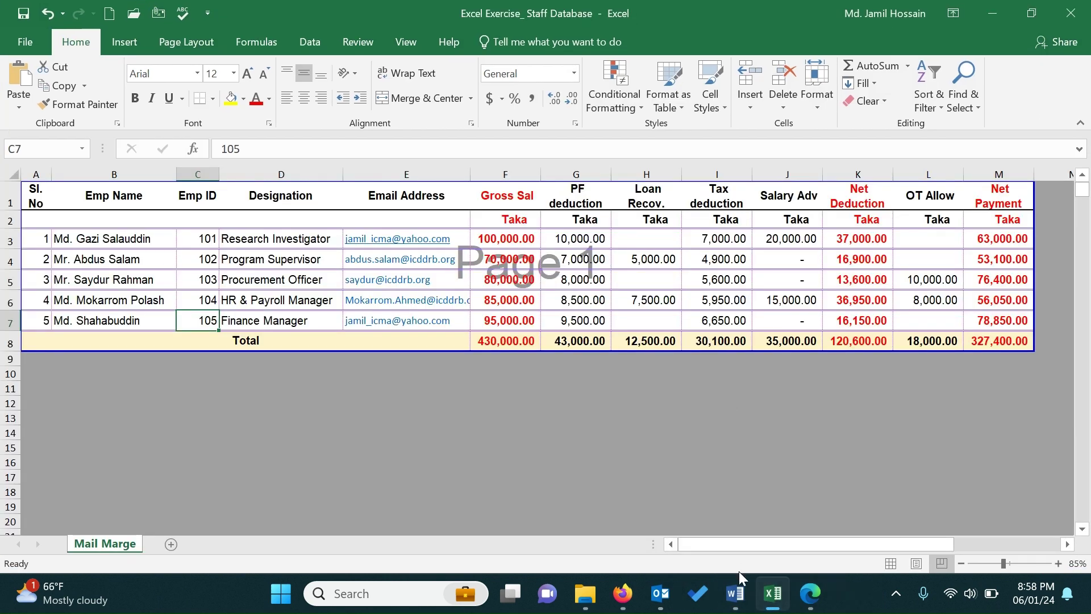
{"action": "left_click", "coordinate": [735, 594]}
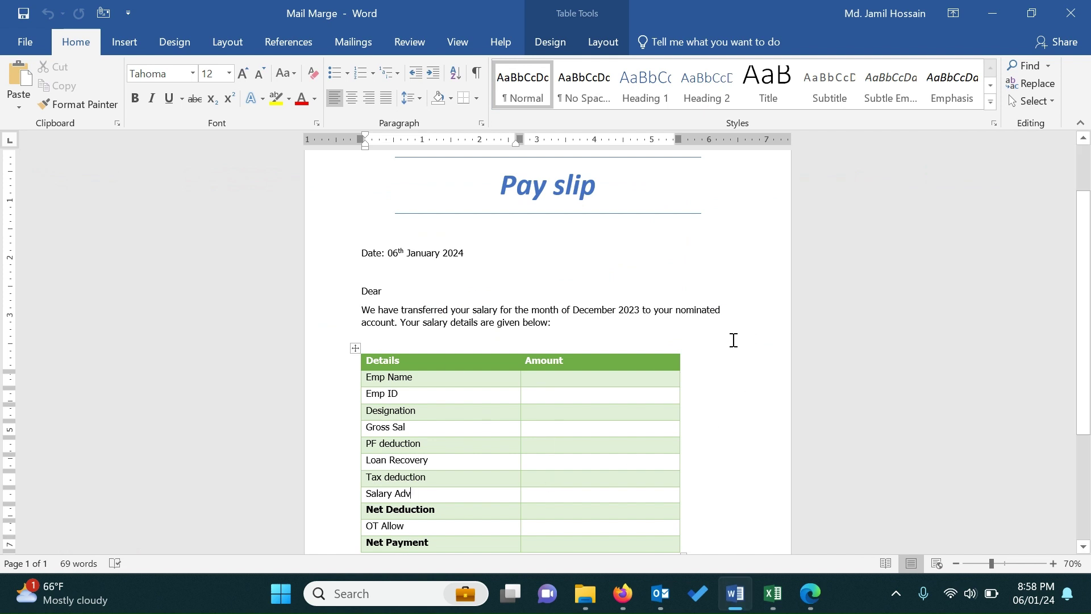
{"action": "left_click", "coordinate": [775, 596]}
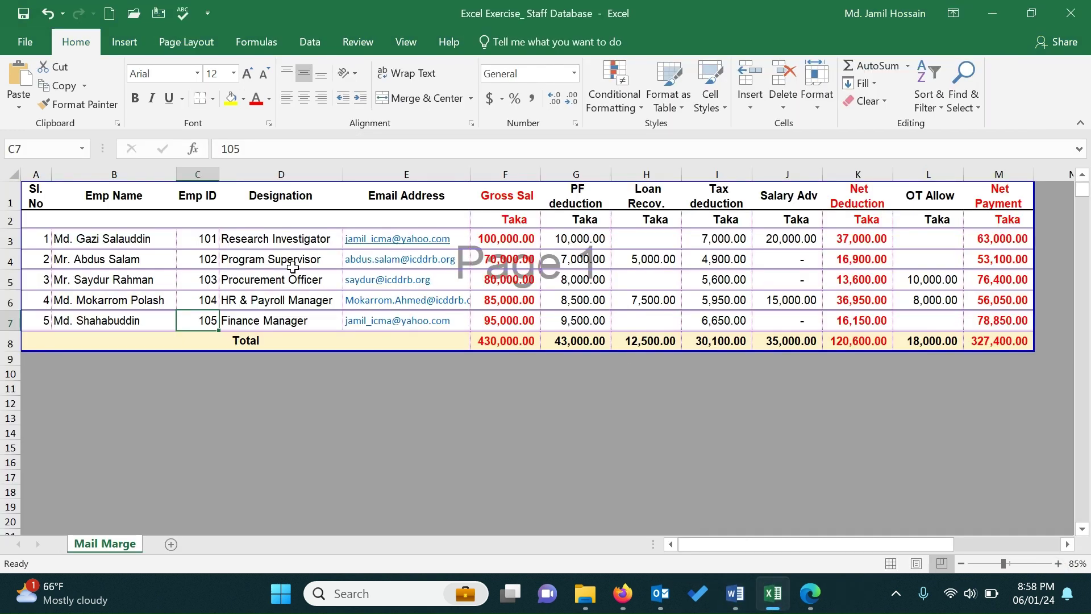
{"action": "left_click", "coordinate": [119, 175]}
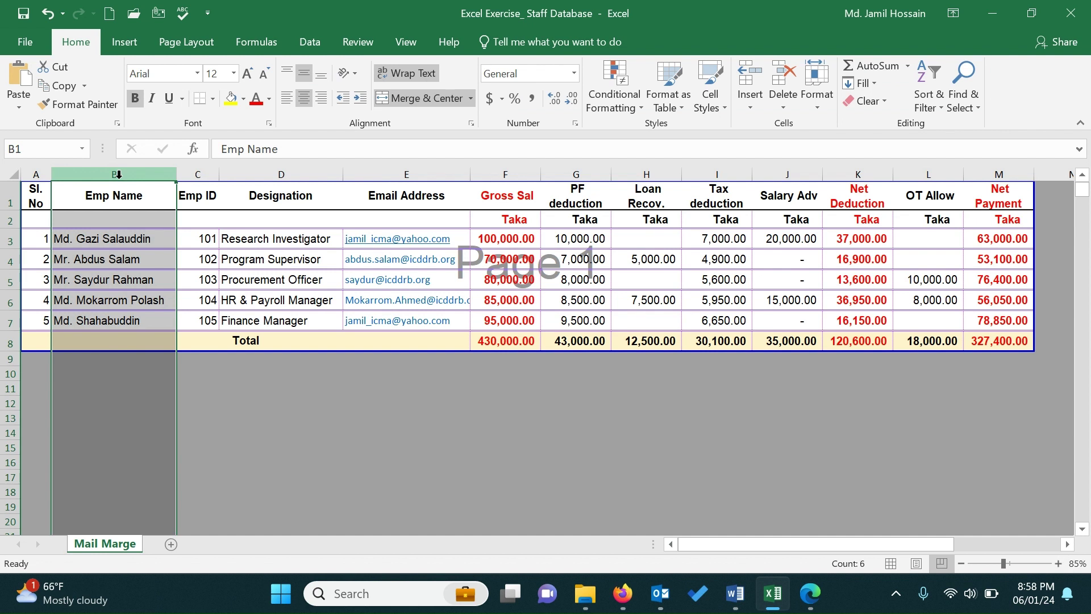
{"action": "left_click", "coordinate": [492, 171]}
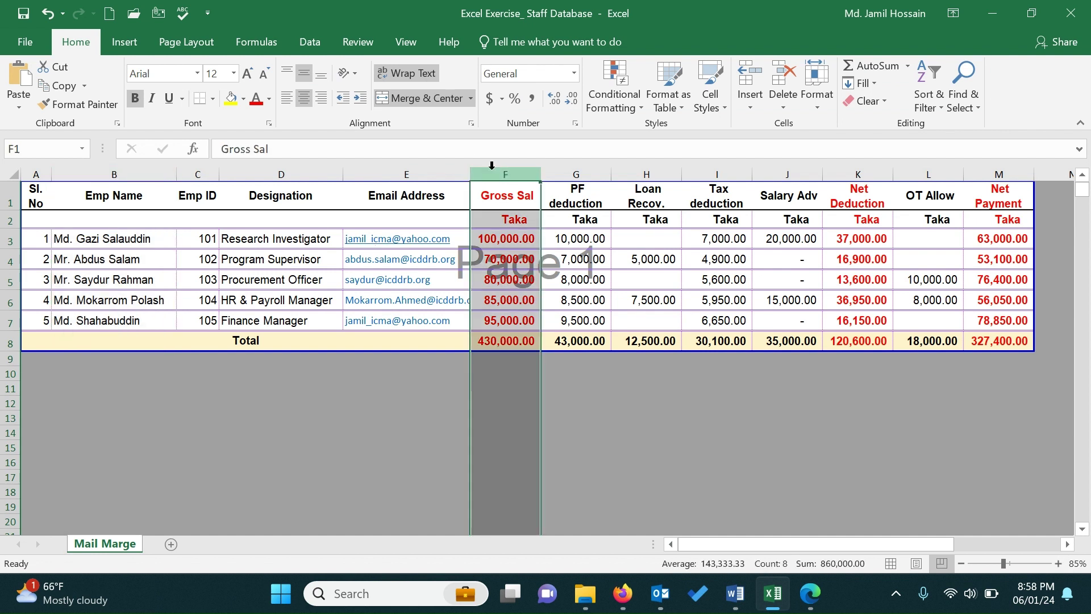
{"action": "left_click", "coordinate": [8, 238]}
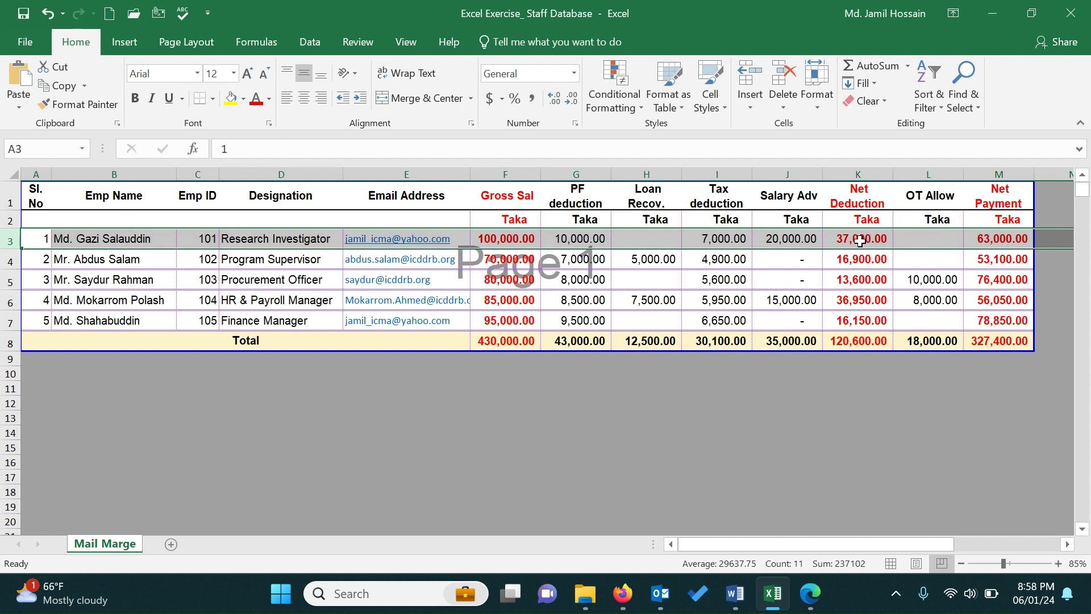
{"action": "left_click", "coordinate": [996, 238]}
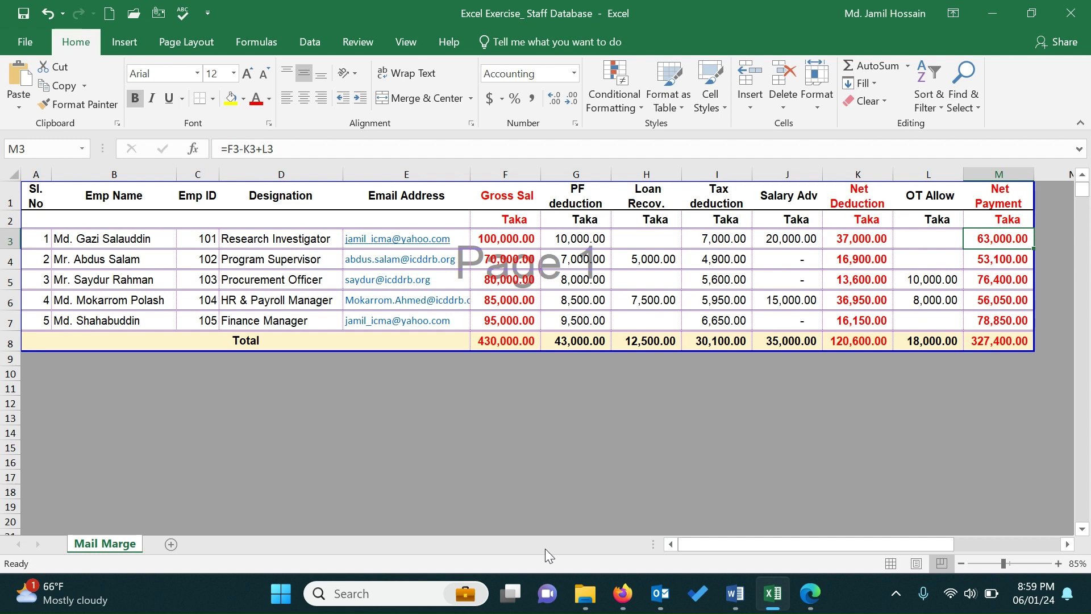
Step: Switch back to Word and review the pay slip letter from greeting to signature, comparing it with the Excel staff data
{"action": "left_click", "coordinate": [735, 593]}
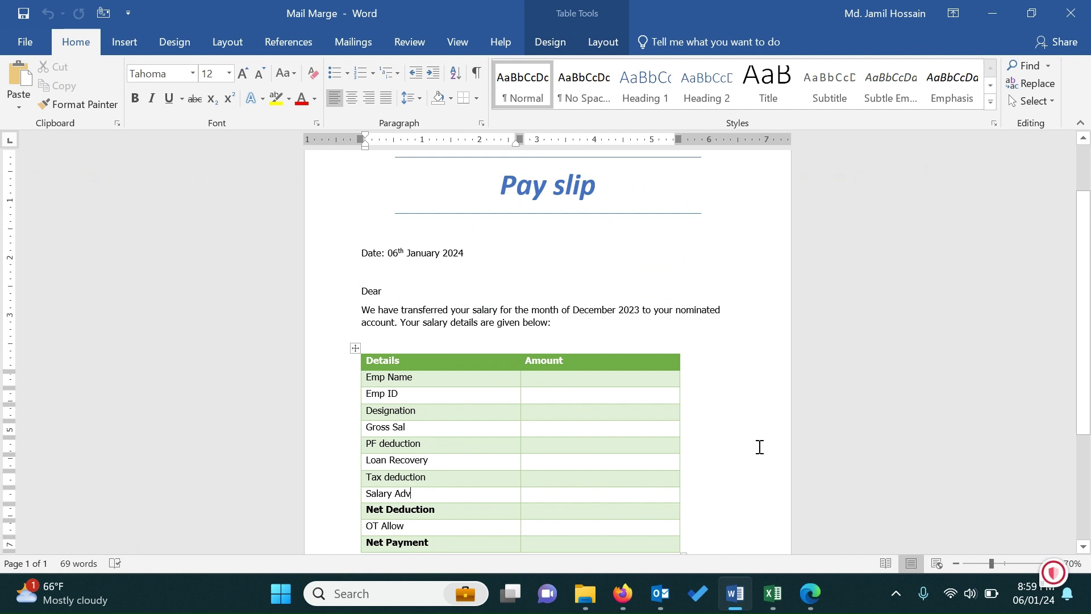
{"action": "scroll", "coordinate": [760, 447], "scroll_direction": "down", "scroll_amount": 1}
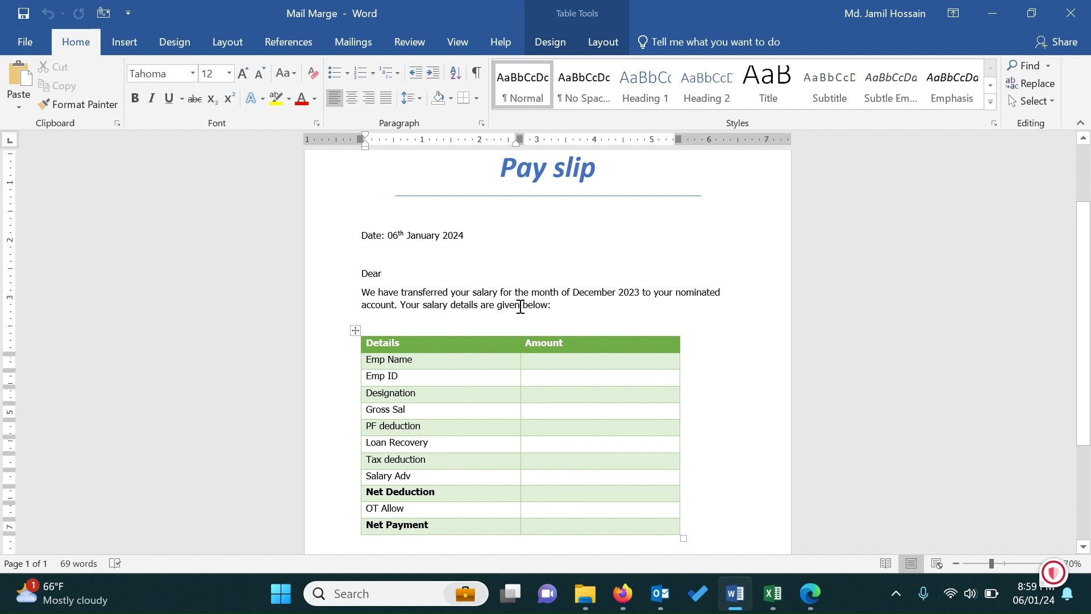
{"action": "scroll", "coordinate": [520, 307], "scroll_direction": "down", "scroll_amount": 1}
{"action": "scroll", "coordinate": [520, 307], "scroll_direction": "down", "scroll_amount": 4}
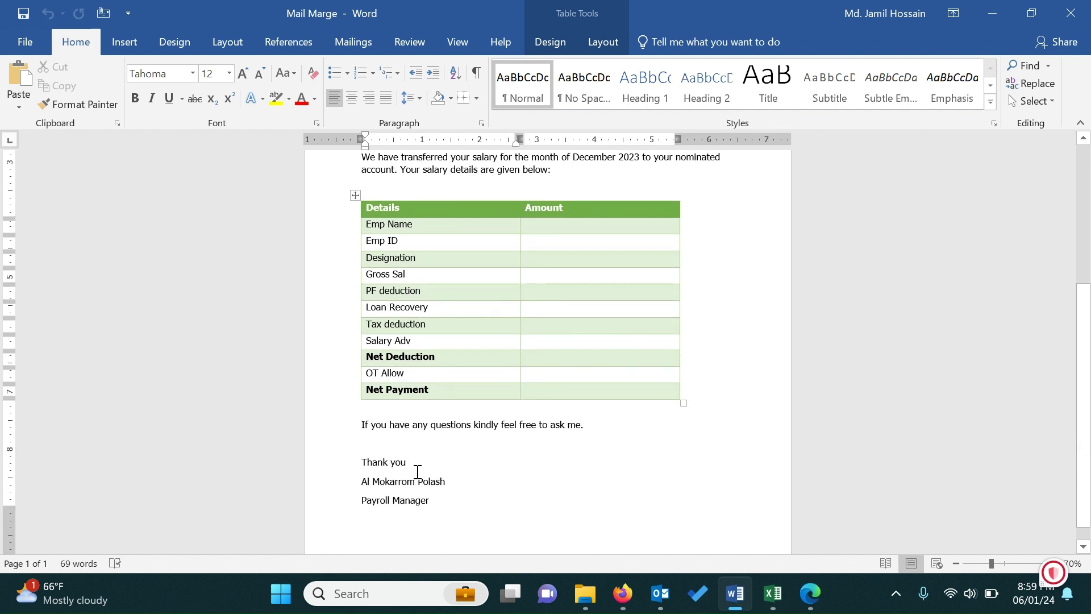
{"action": "scroll", "coordinate": [417, 472], "scroll_direction": "up", "scroll_amount": 3}
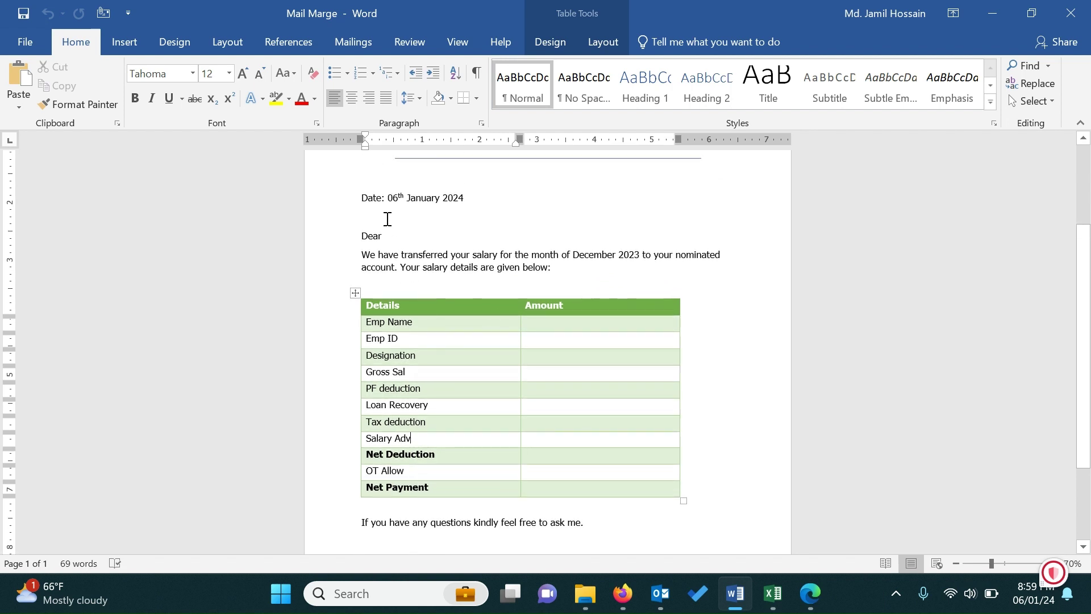
{"action": "left_click", "coordinate": [398, 235]}
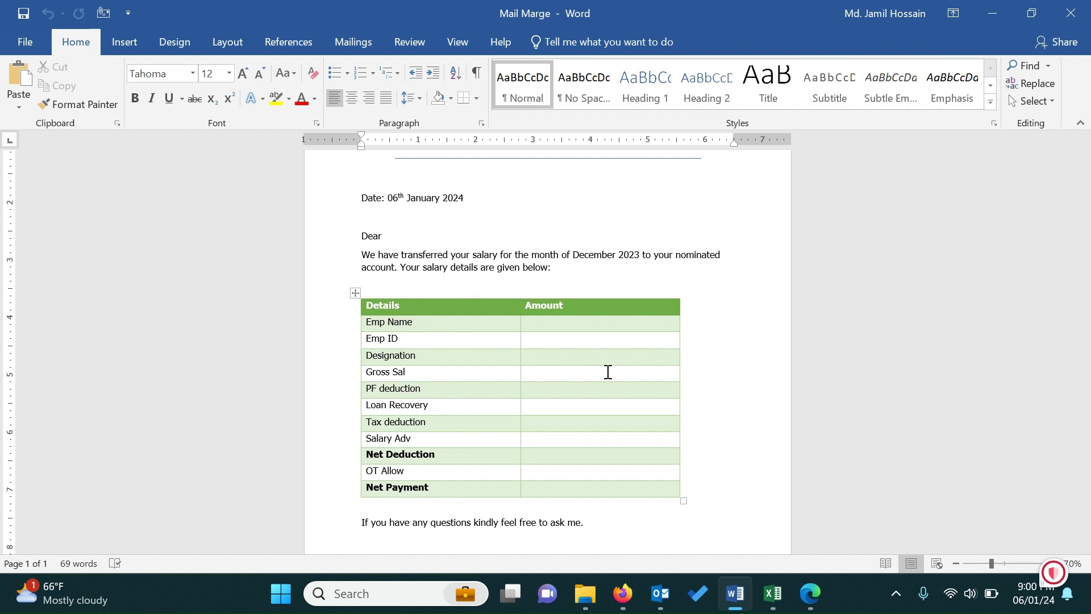
{"action": "left_click", "coordinate": [772, 604]}
{"action": "mouse_move", "coordinate": [735, 594]}
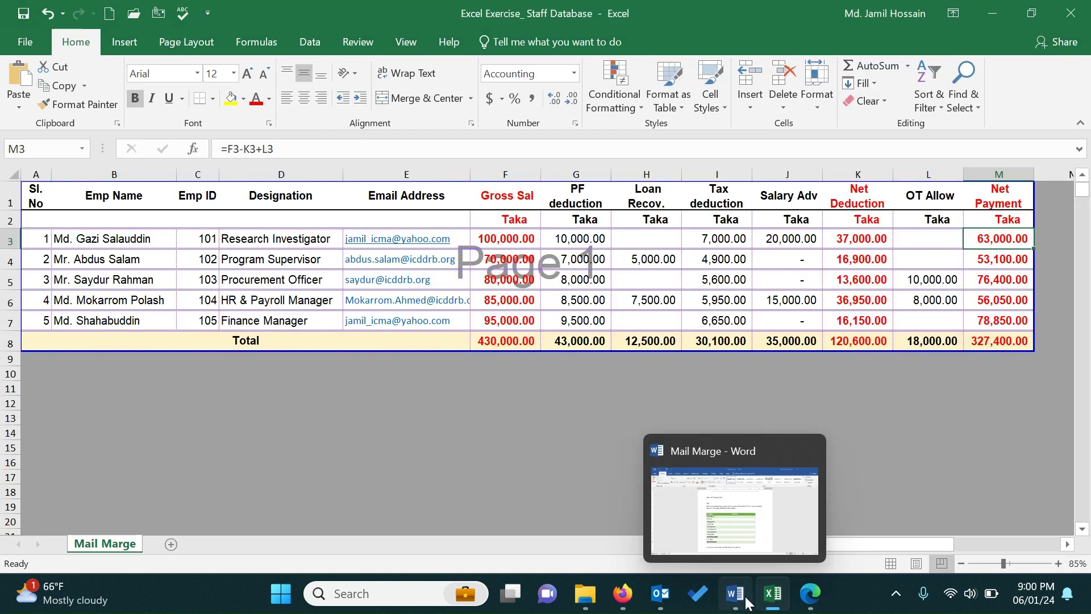
{"action": "left_click", "coordinate": [719, 535]}
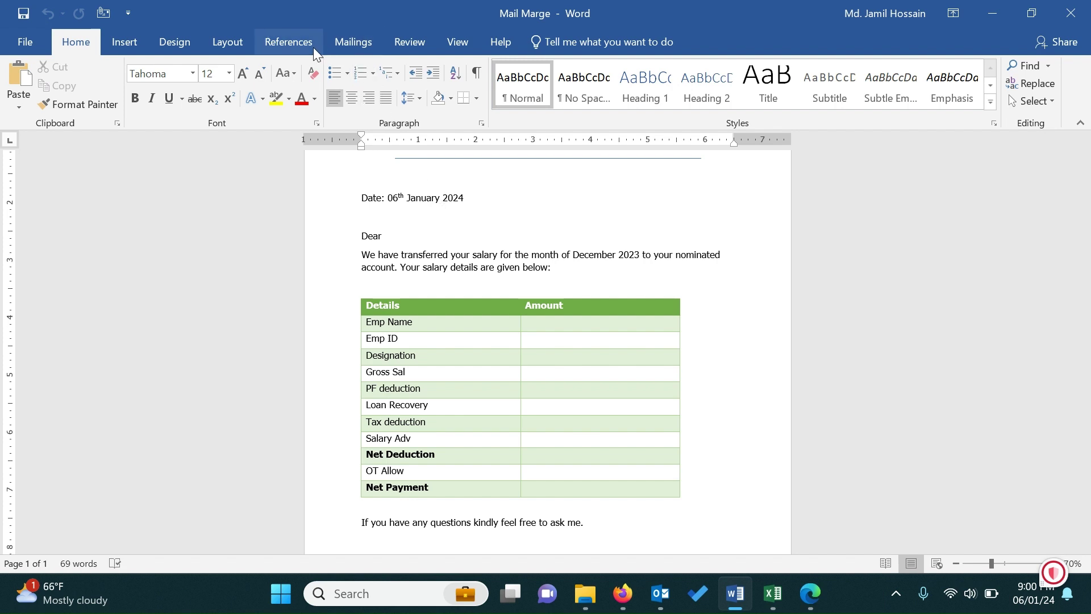
Step: Select the existing workbook Excel Exercise_ Staff Database from the Desktop as the mail merge recipient source
{"action": "left_click", "coordinate": [349, 46]}
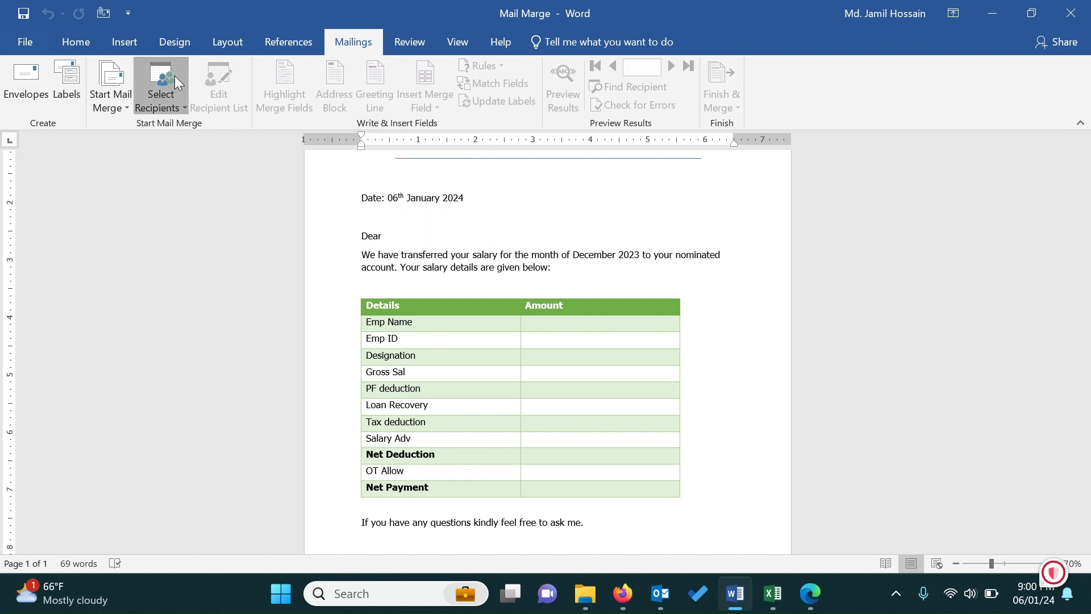
{"action": "left_click", "coordinate": [161, 96]}
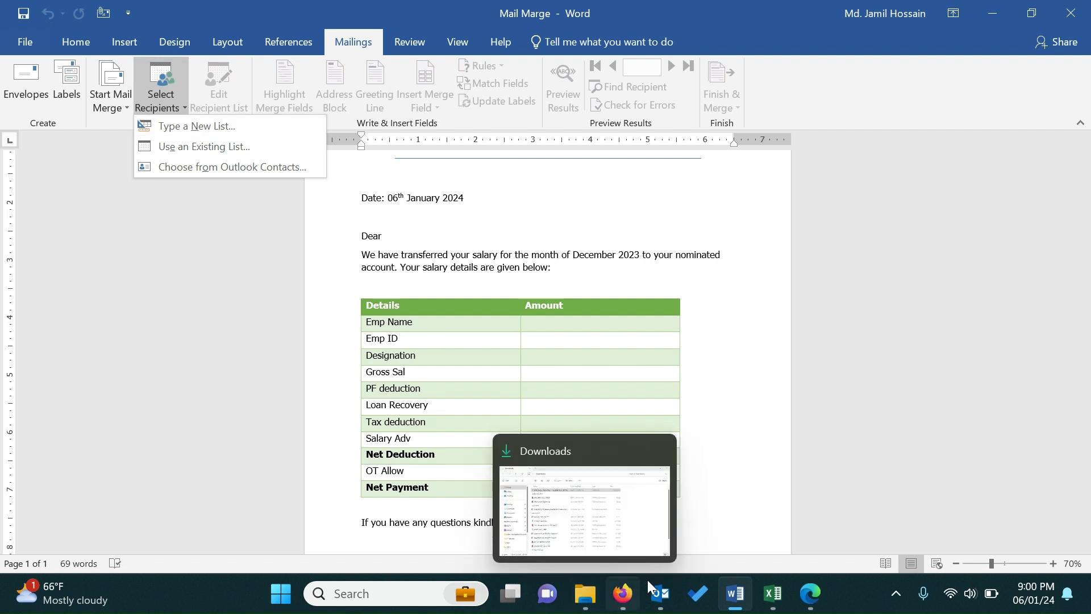
{"action": "left_click", "coordinate": [770, 598]}
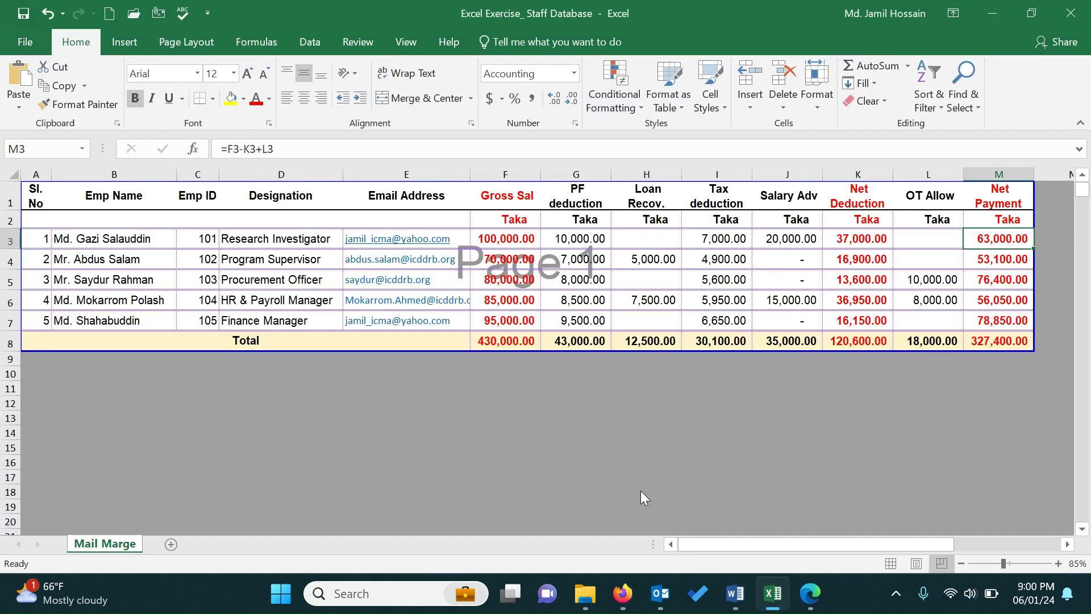
{"action": "key", "text": "alt+Tab"}
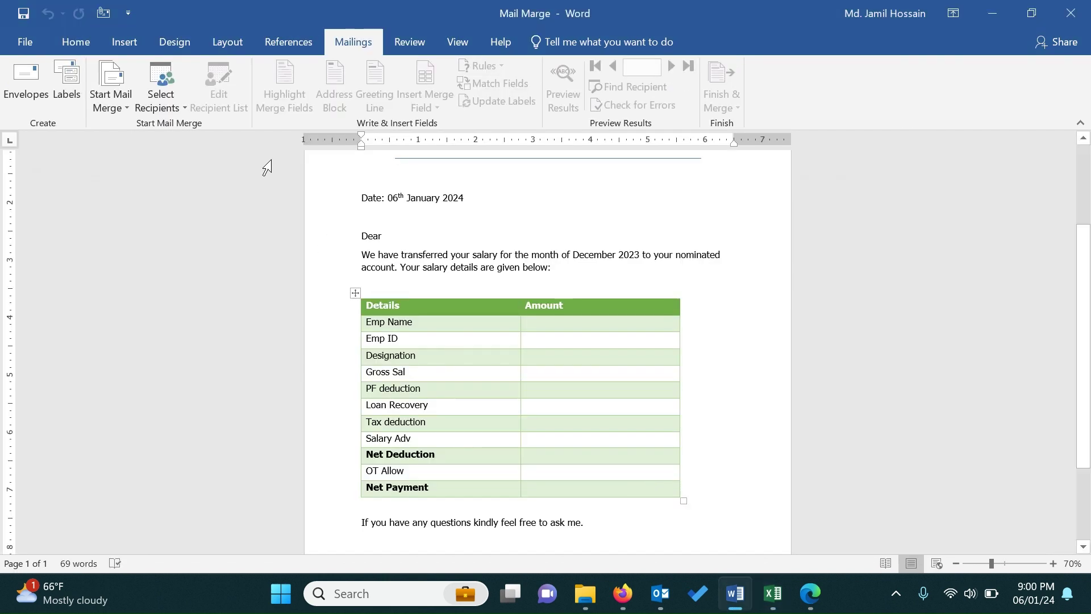
{"action": "left_click", "coordinate": [164, 91]}
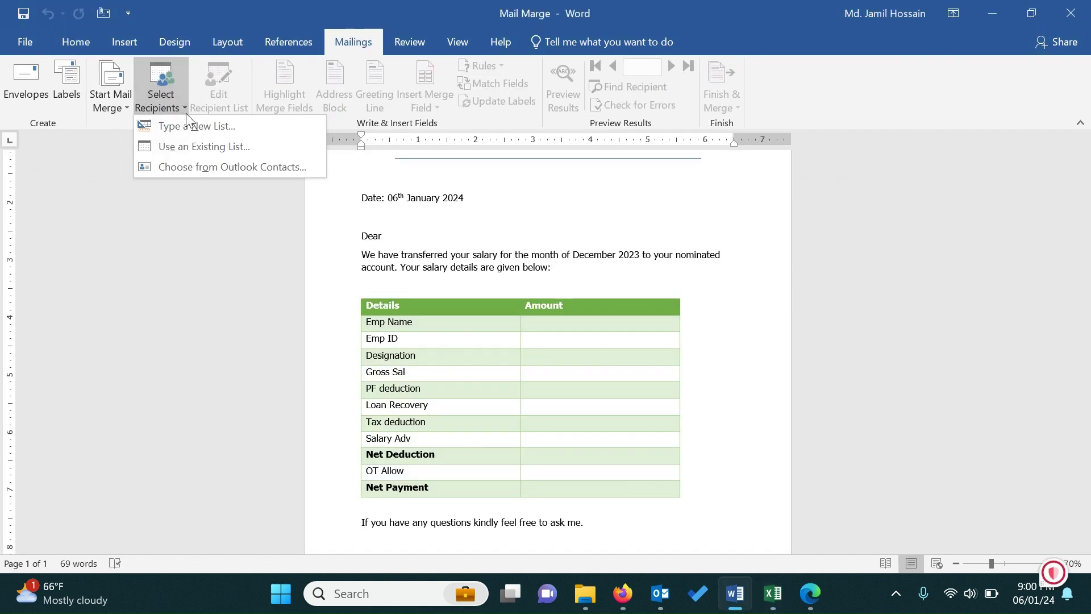
{"action": "left_click", "coordinate": [205, 148]}
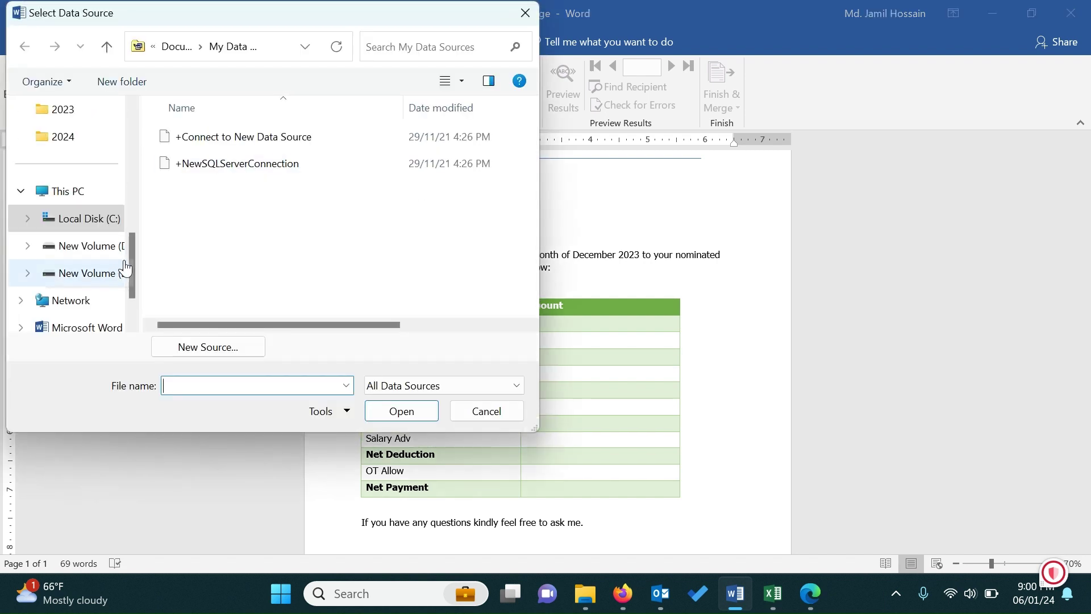
{"action": "left_click_drag", "start_coordinate": [132, 258], "coordinate": [121, 128]}
{"action": "left_click", "coordinate": [71, 228]}
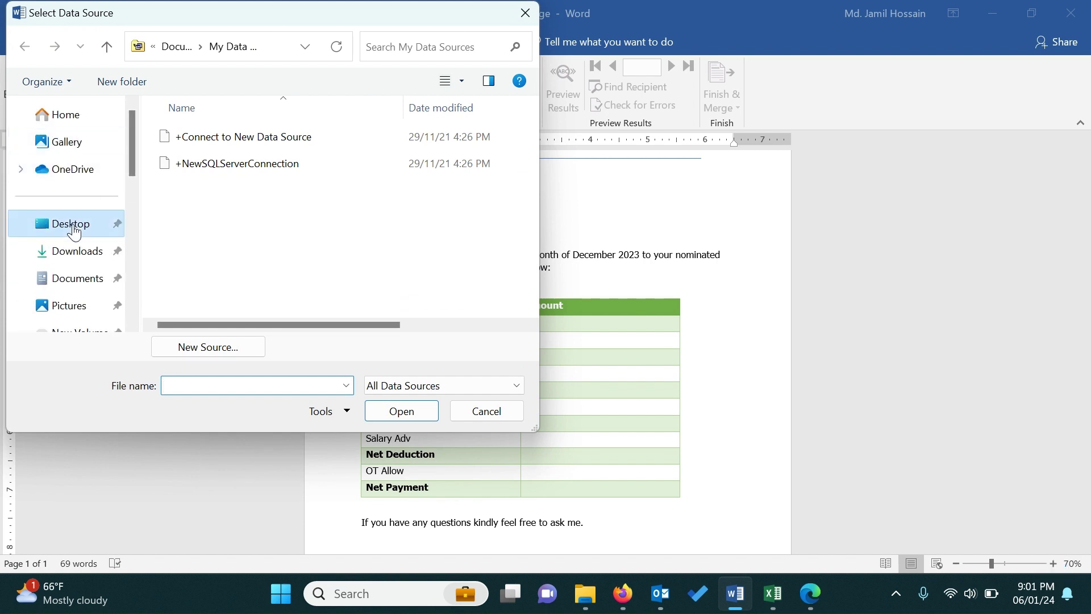
{"action": "scroll", "coordinate": [341, 245], "scroll_direction": "down", "scroll_amount": 1}
{"action": "scroll", "coordinate": [323, 244], "scroll_direction": "down", "scroll_amount": 1}
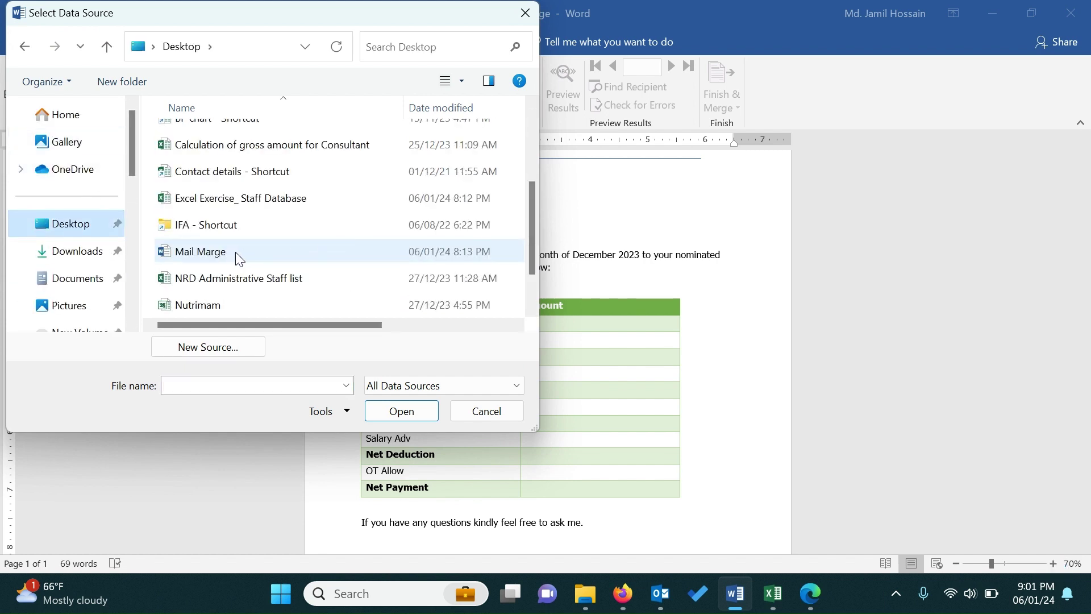
{"action": "scroll", "coordinate": [222, 259], "scroll_direction": "down", "scroll_amount": 1}
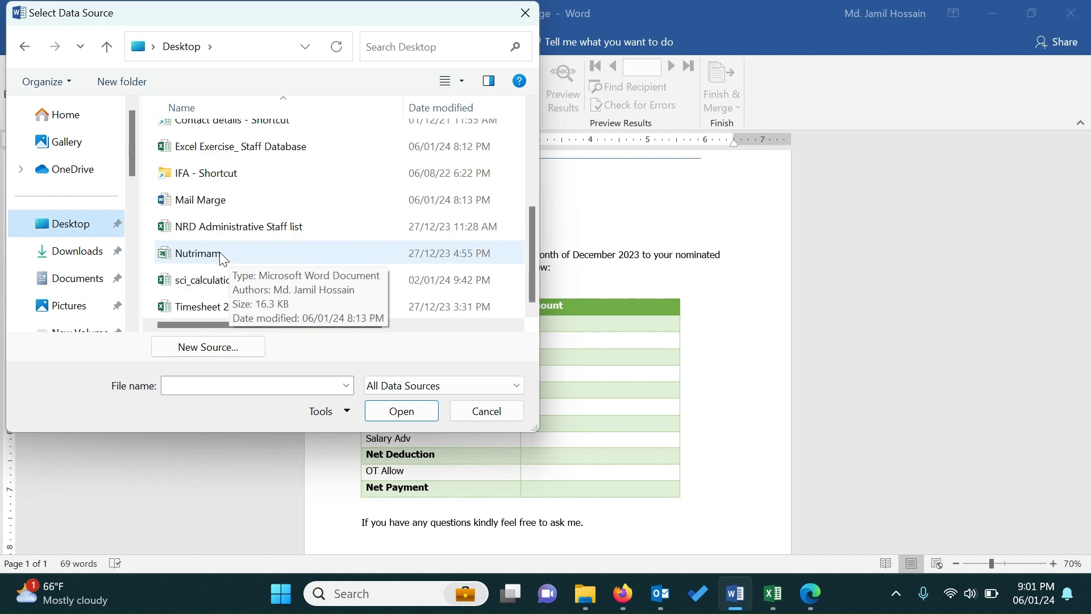
{"action": "double_click", "coordinate": [258, 149]}
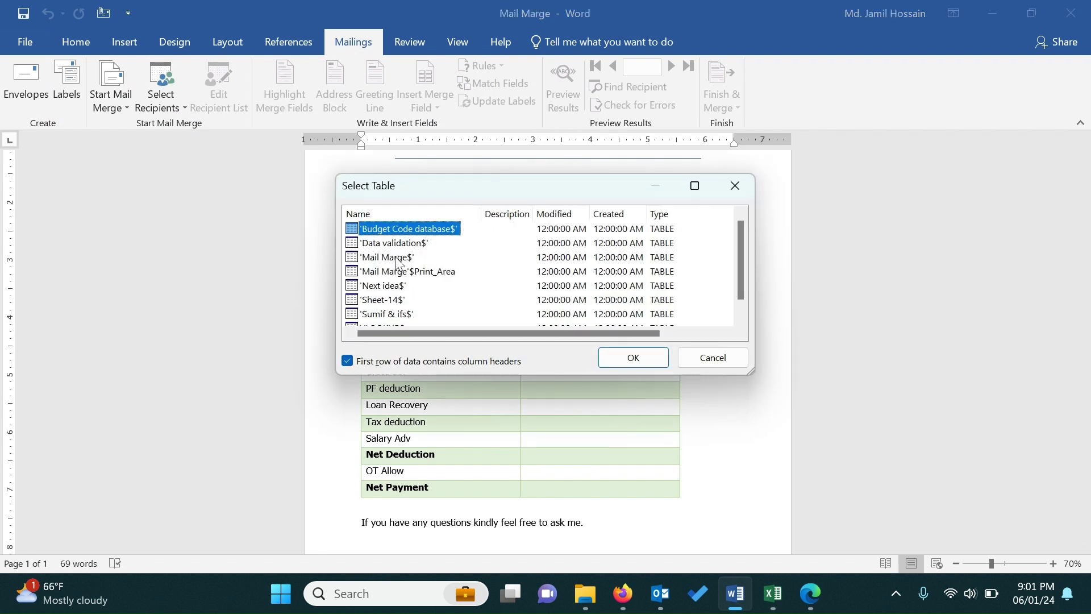
Step: Choose the 'Mail Marge$' sheet as the recipient table and review the mail merge recipient list
{"action": "left_click", "coordinate": [392, 258]}
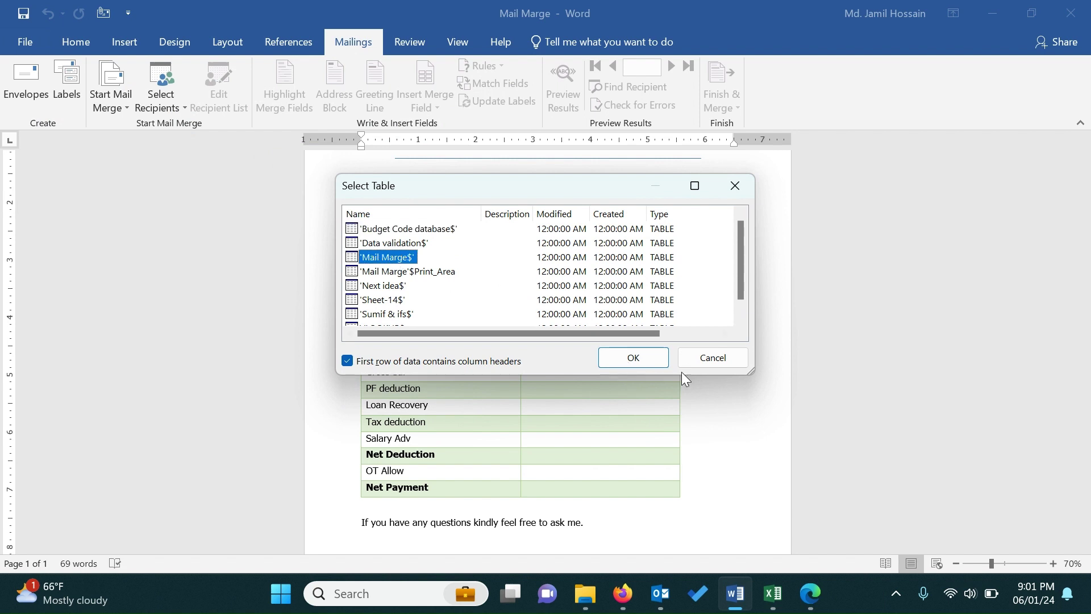
{"action": "left_click", "coordinate": [632, 357]}
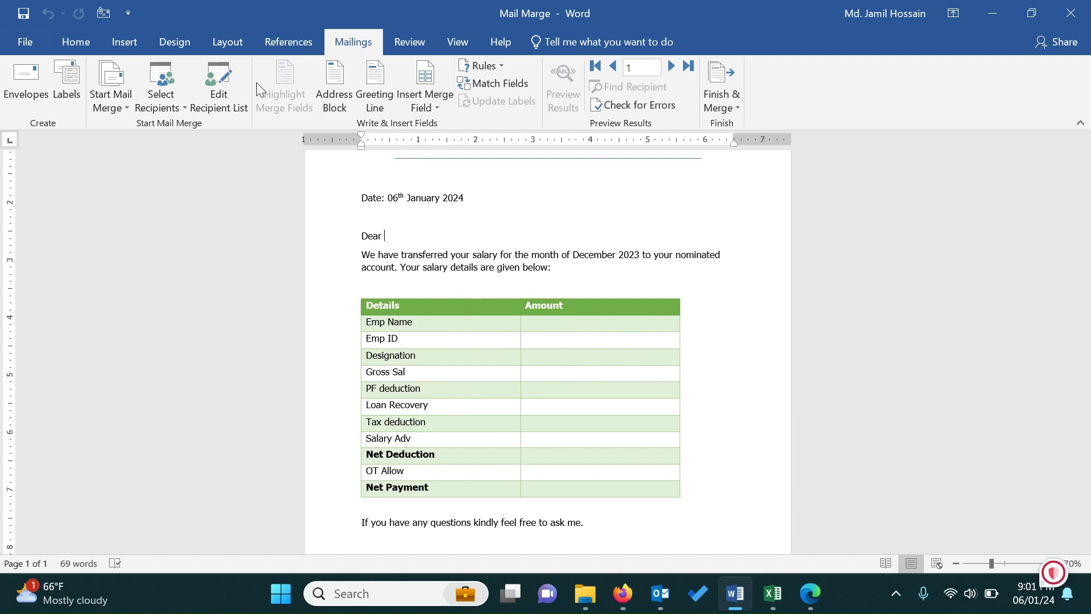
{"action": "left_click", "coordinate": [222, 96]}
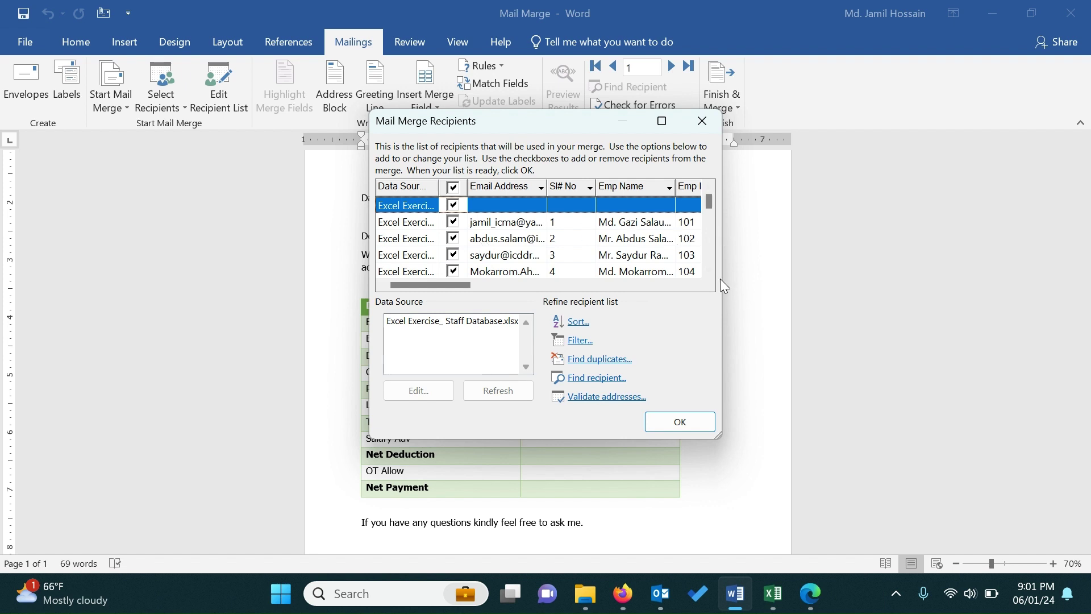
{"action": "left_click", "coordinate": [708, 268]}
{"action": "left_click", "coordinate": [688, 420]}
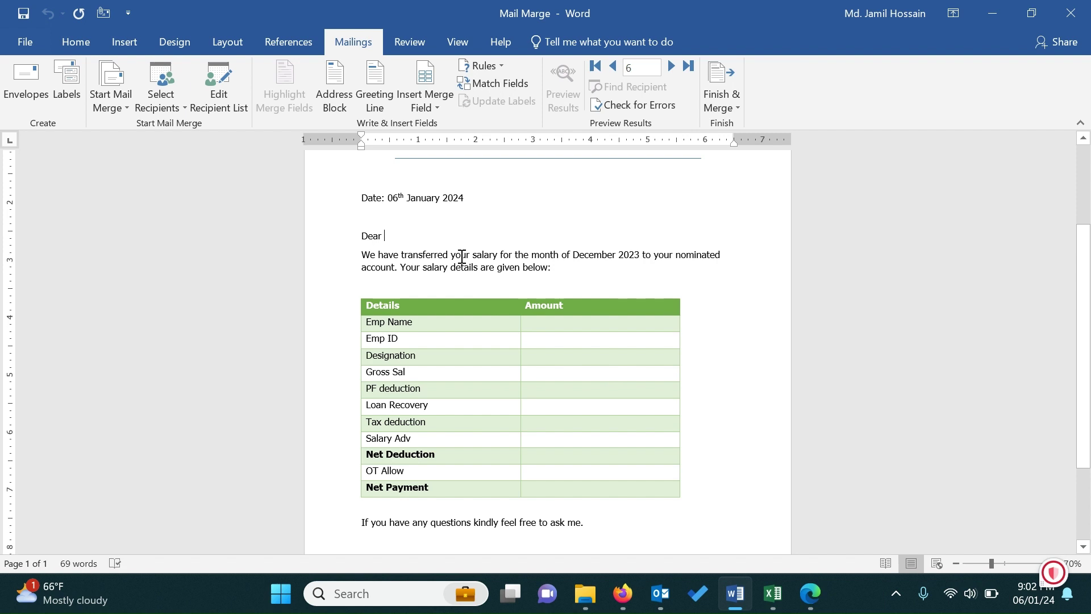
Step: Insert the Emp_Name merge field after "Dear" in the letter's greeting
{"action": "left_click", "coordinate": [422, 224]}
{"action": "left_click", "coordinate": [430, 104]}
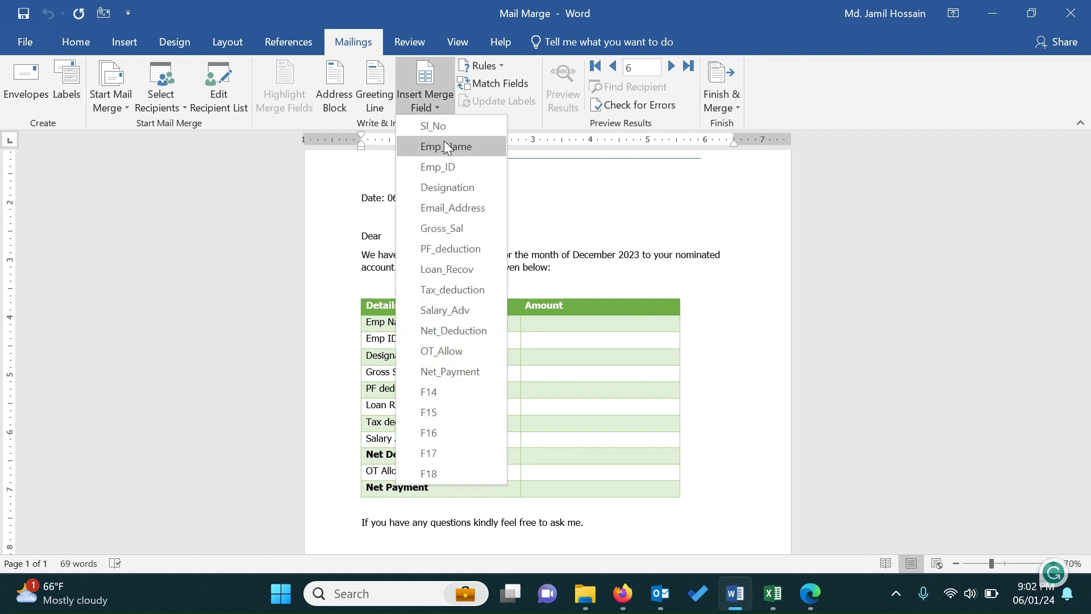
{"action": "left_click", "coordinate": [445, 146]}
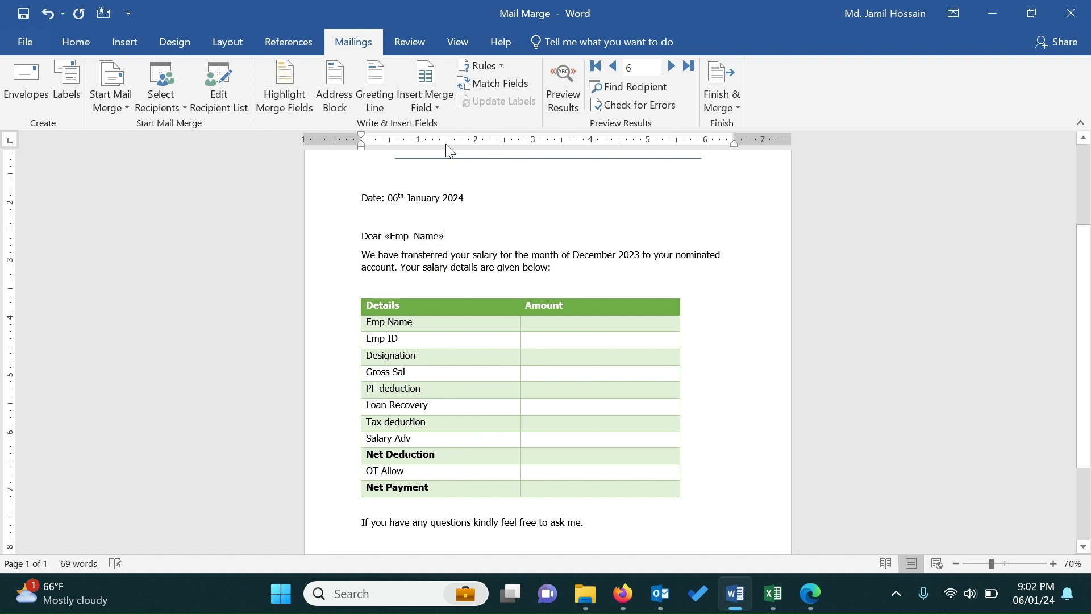
Step: Insert the Emp_Name and Emp_ID merge fields in the Amount cells of the Emp Name and Emp ID rows
{"action": "left_click", "coordinate": [534, 322]}
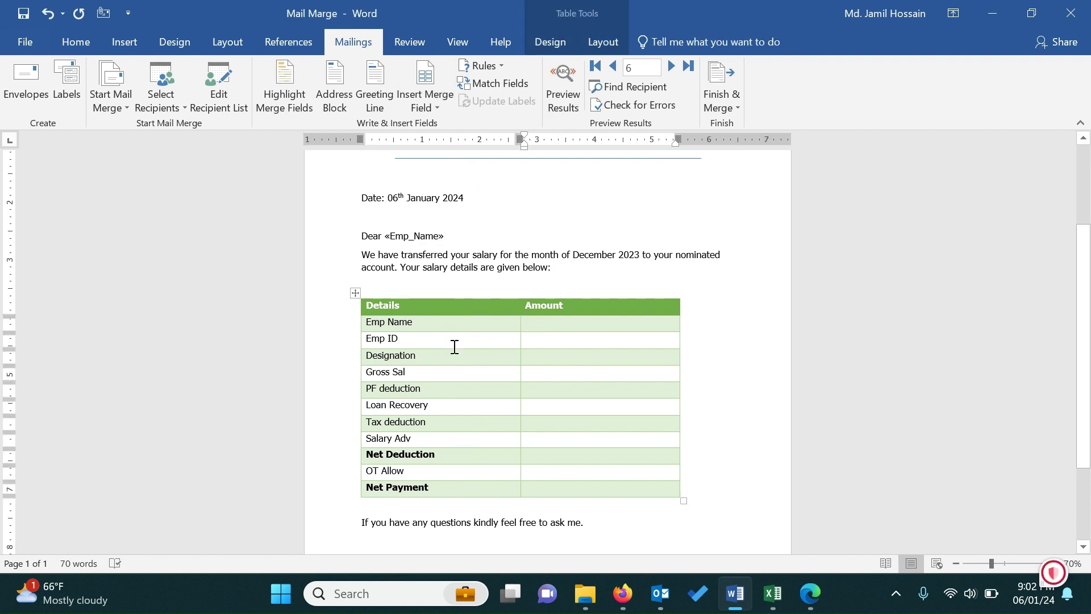
{"action": "left_click", "coordinate": [430, 108]}
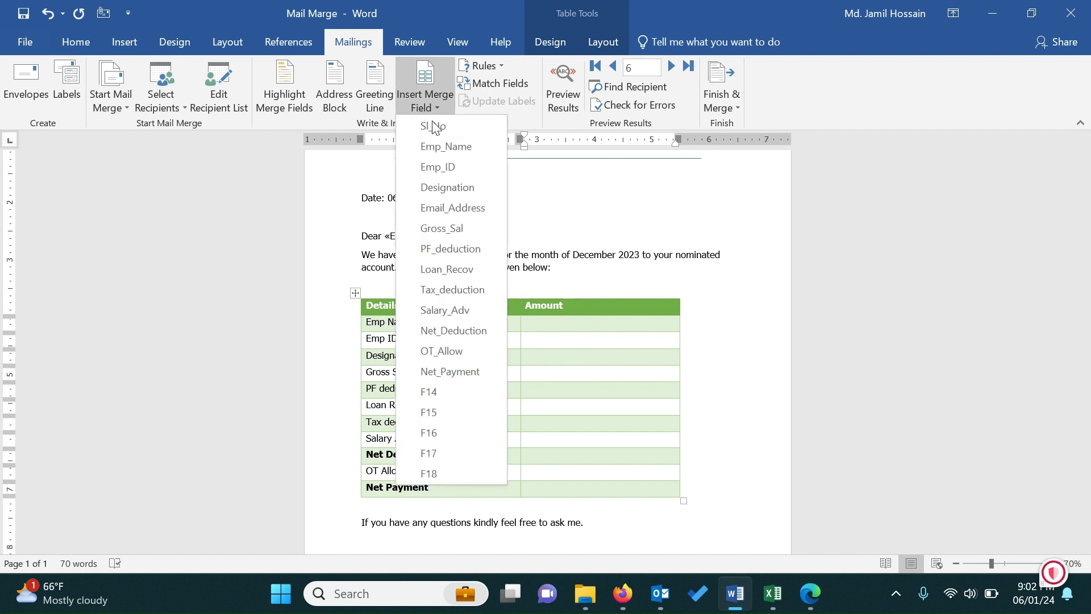
{"action": "left_click", "coordinate": [452, 146]}
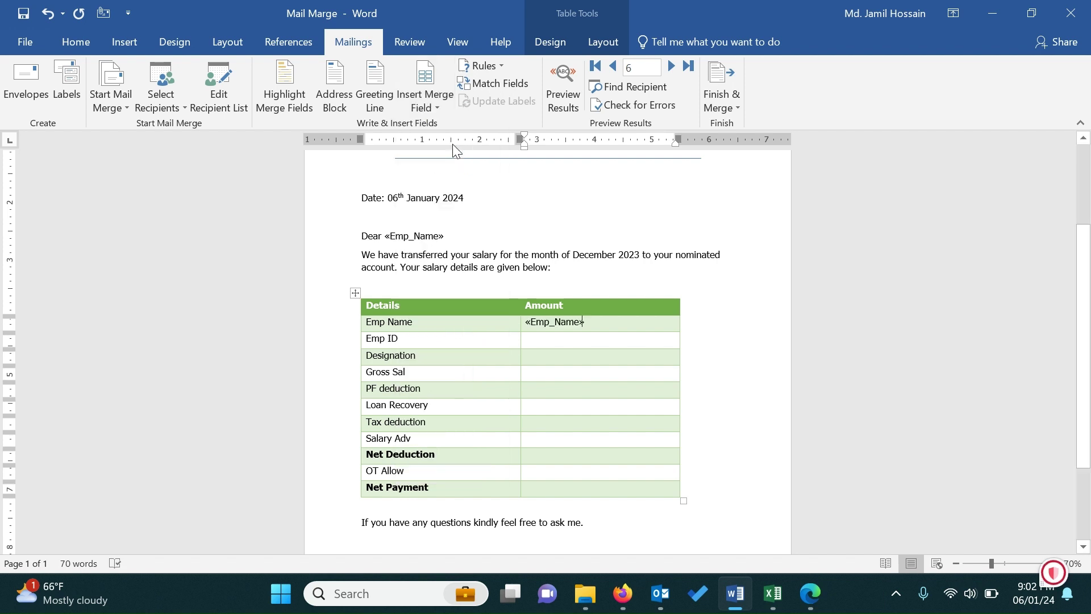
{"action": "left_click", "coordinate": [439, 105]}
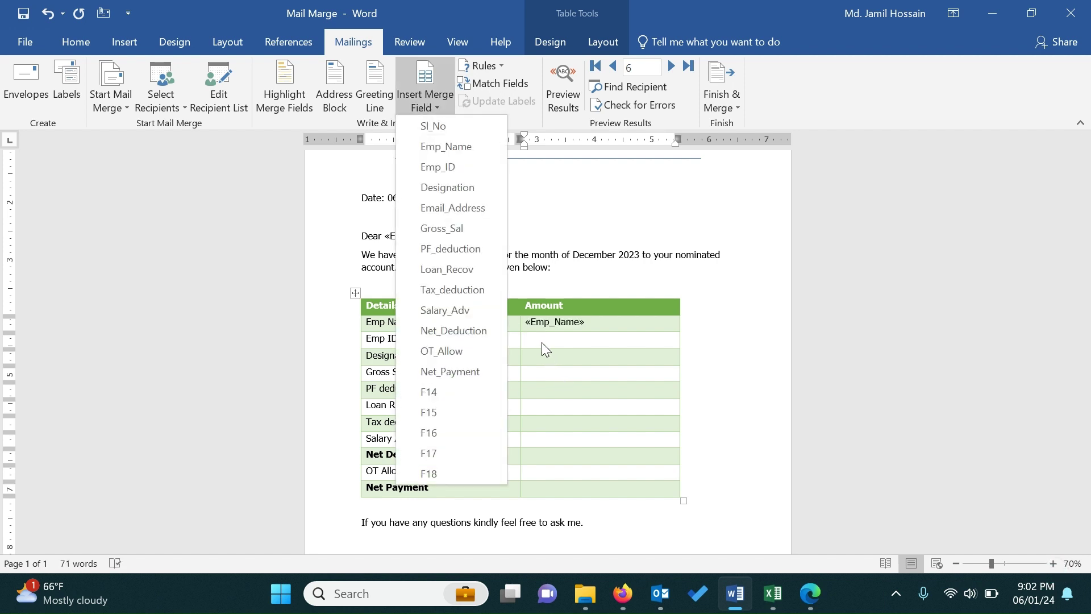
{"action": "left_click", "coordinate": [540, 340]}
{"action": "left_click", "coordinate": [422, 107]}
{"action": "left_click", "coordinate": [422, 168]}
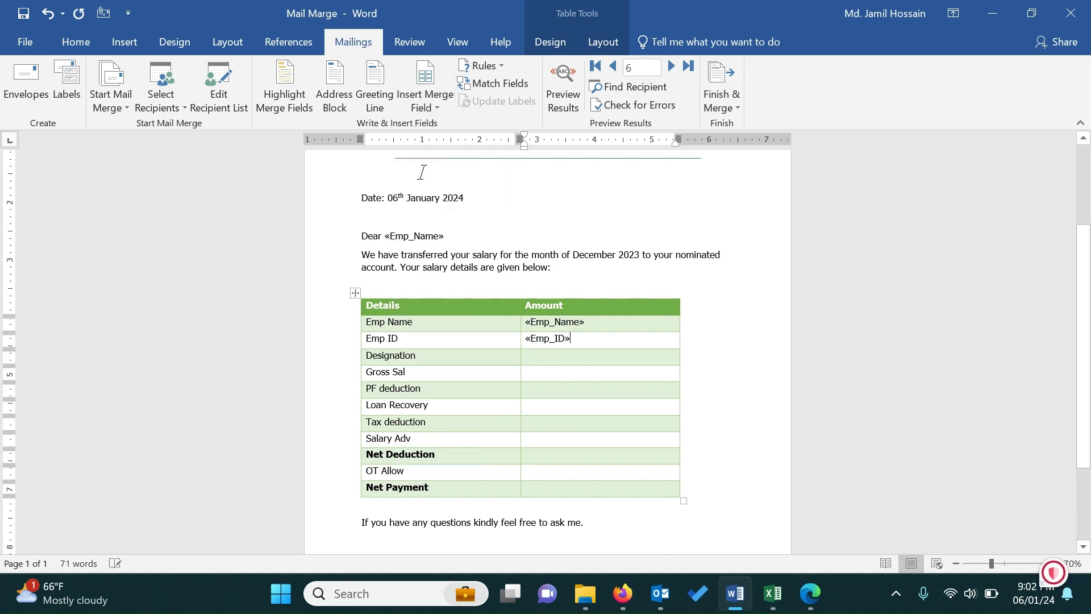
Step: Insert the Designation and Gross_Sal merge fields in the Amount cells of the Designation and Gross Sal rows
{"action": "left_click", "coordinate": [430, 105]}
{"action": "left_click", "coordinate": [447, 187]}
{"action": "key", "text": "Down"}
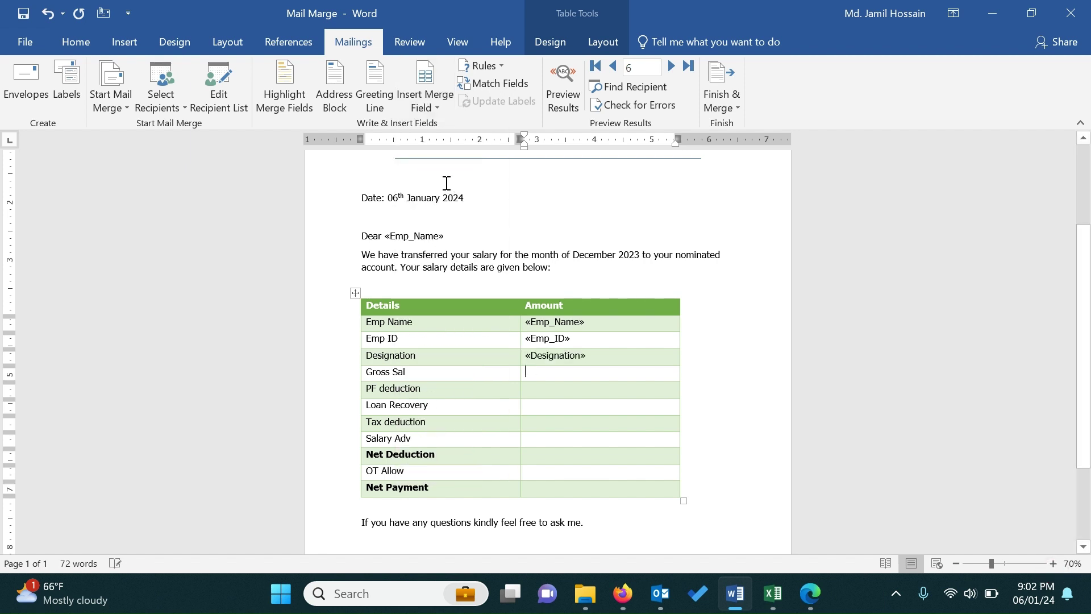
{"action": "left_click", "coordinate": [431, 108]}
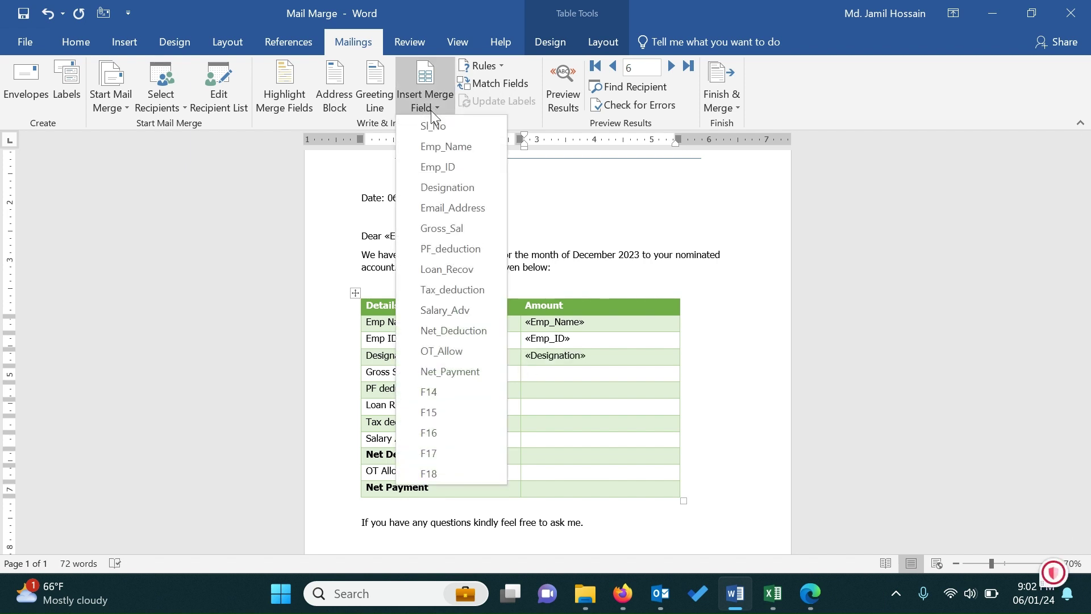
{"action": "left_click", "coordinate": [443, 227]}
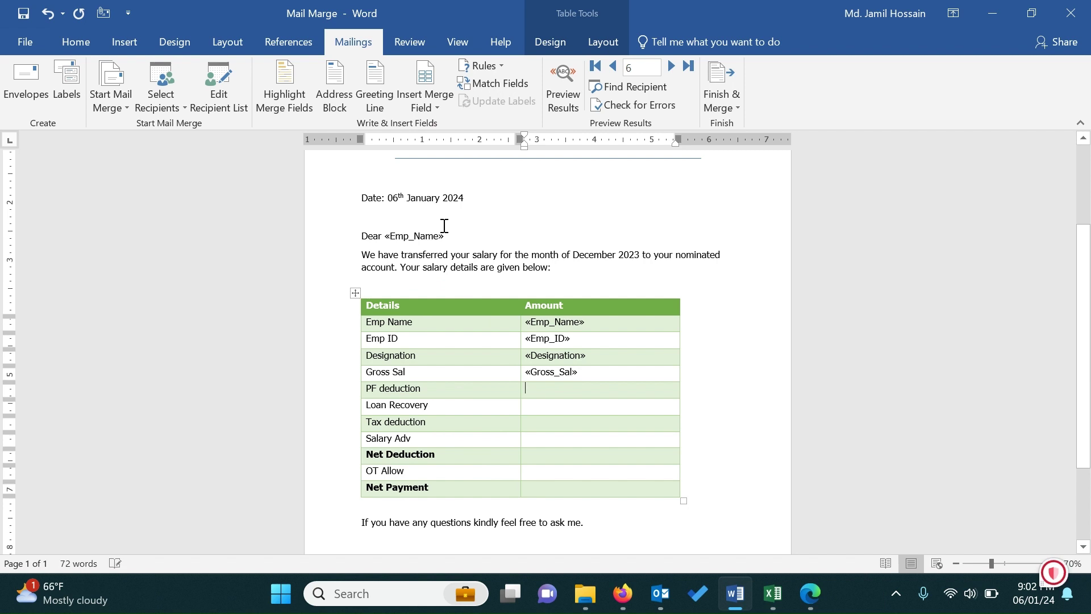
Step: Insert the PF_deduction and Loan_Recov merge fields in the Amount cells of the PF deduction and Loan Recovery rows
{"action": "left_click", "coordinate": [435, 102]}
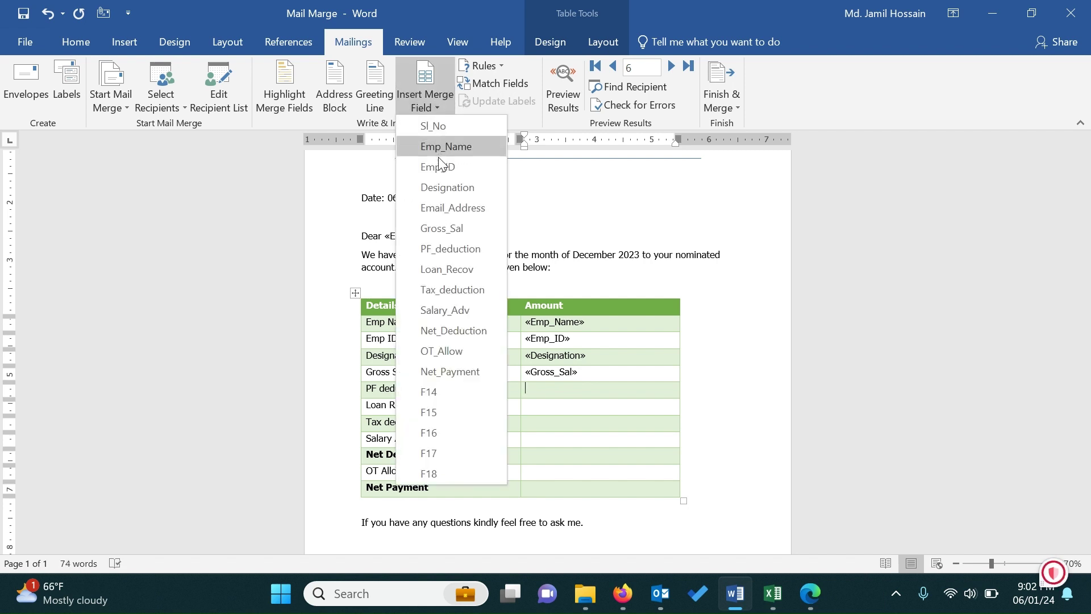
{"action": "left_click", "coordinate": [444, 251]}
{"action": "key", "text": "Down"}
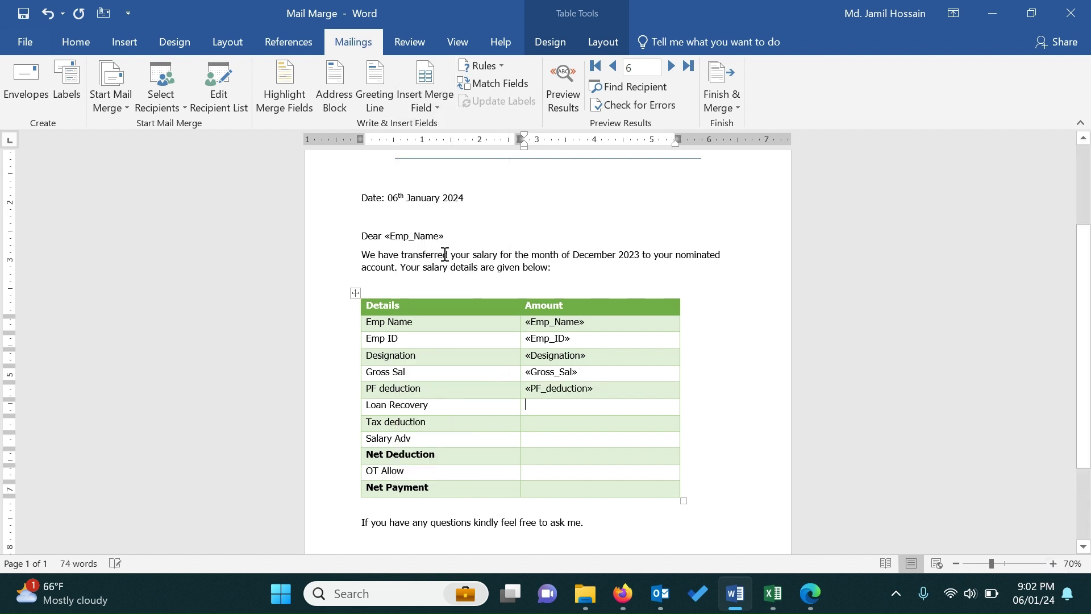
{"action": "left_click", "coordinate": [430, 102]}
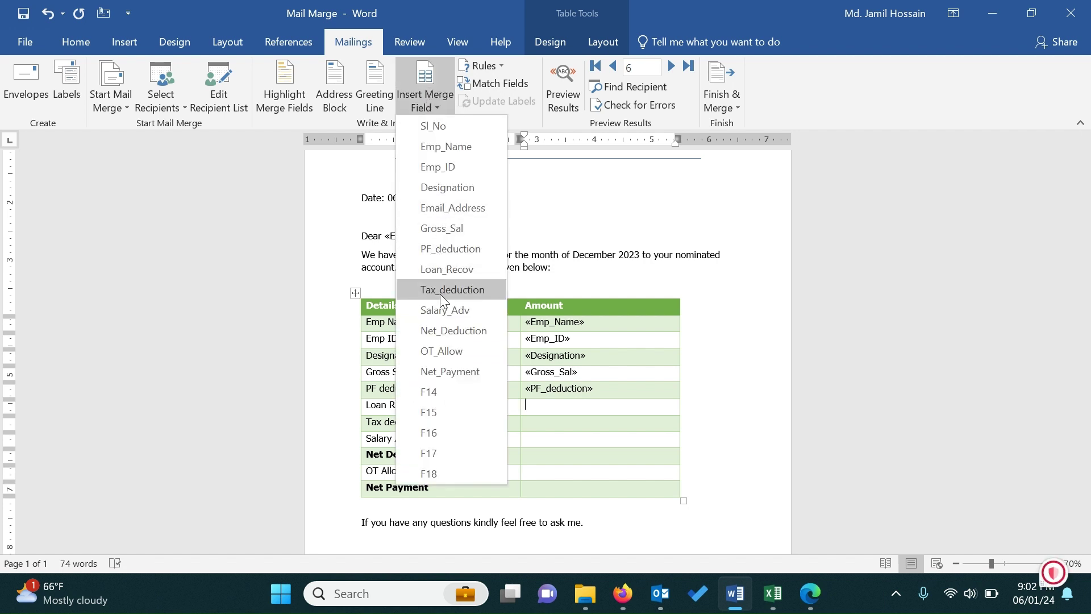
{"action": "left_click", "coordinate": [433, 272]}
{"action": "key", "text": "Down"}
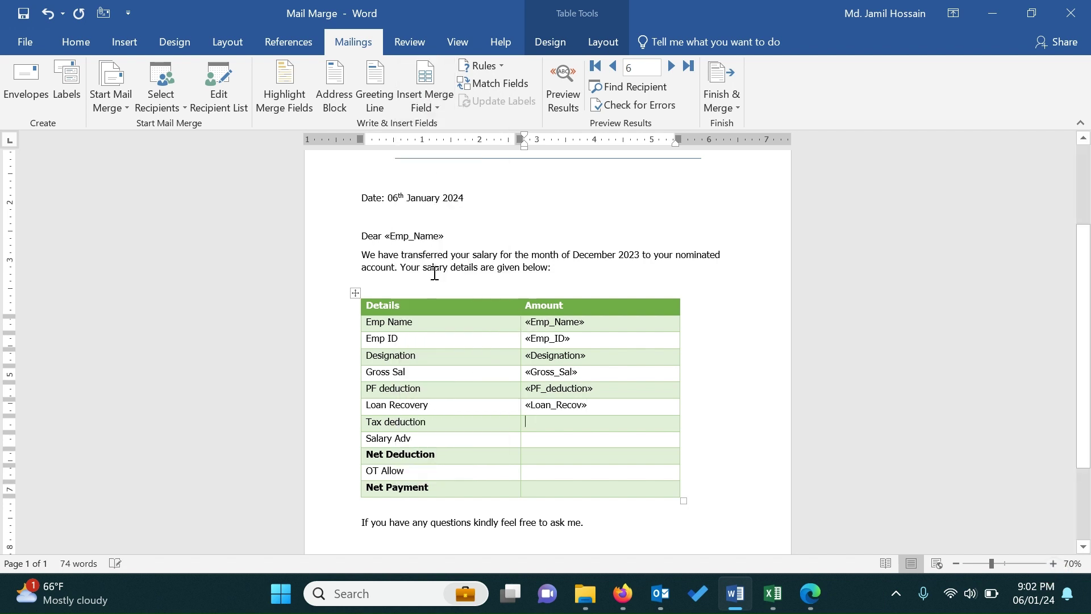
Step: Insert the Tax_deduction and Salary_Adv merge fields in the Amount cells of the Tax deduction and Salary Adv rows
{"action": "left_click", "coordinate": [423, 97]}
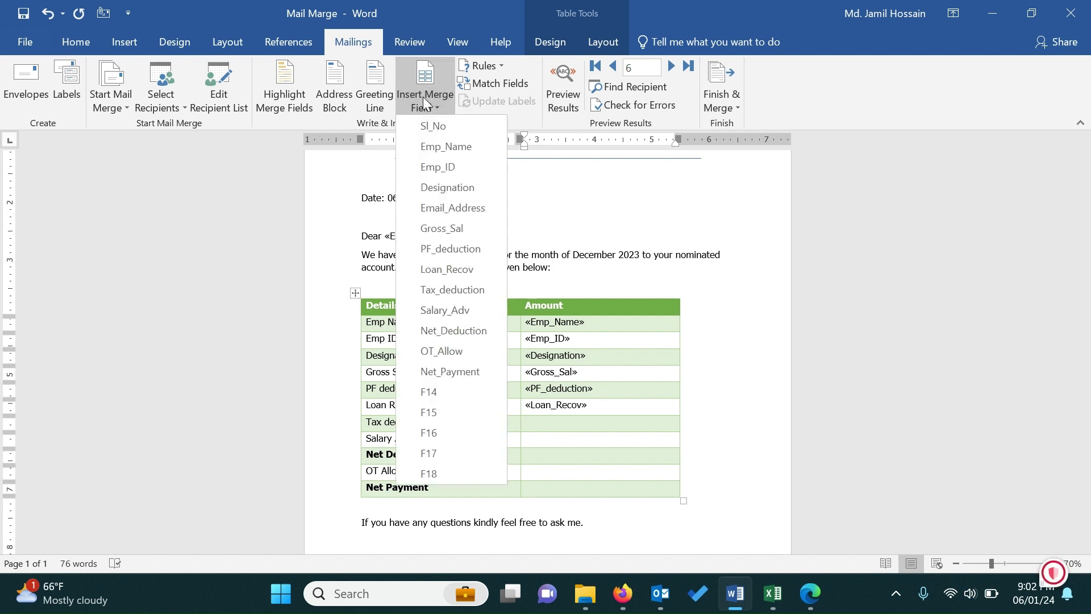
{"action": "left_click", "coordinate": [443, 291]}
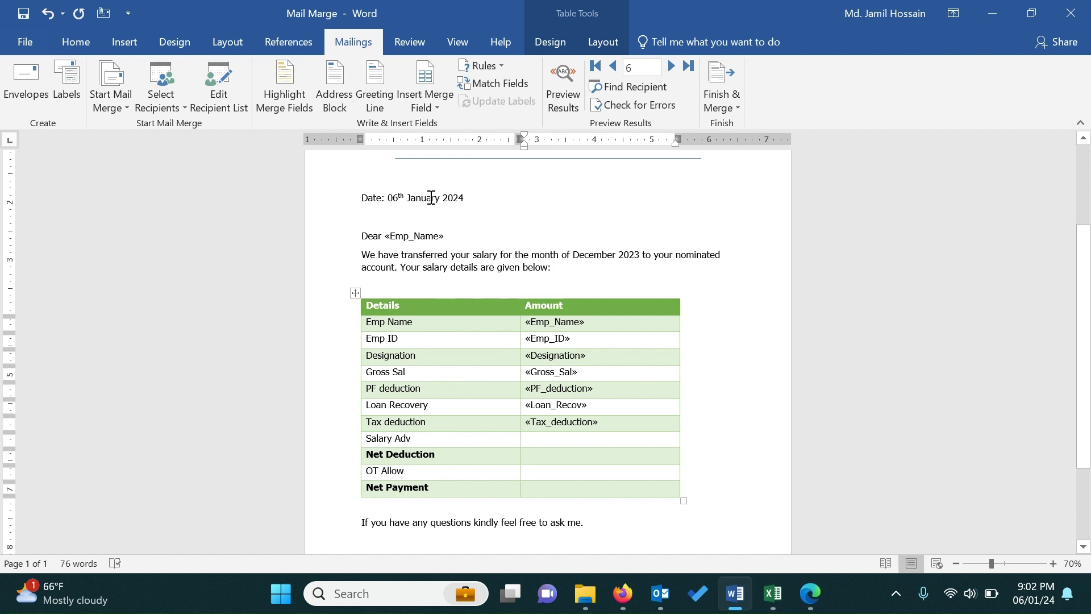
{"action": "left_click", "coordinate": [425, 103]}
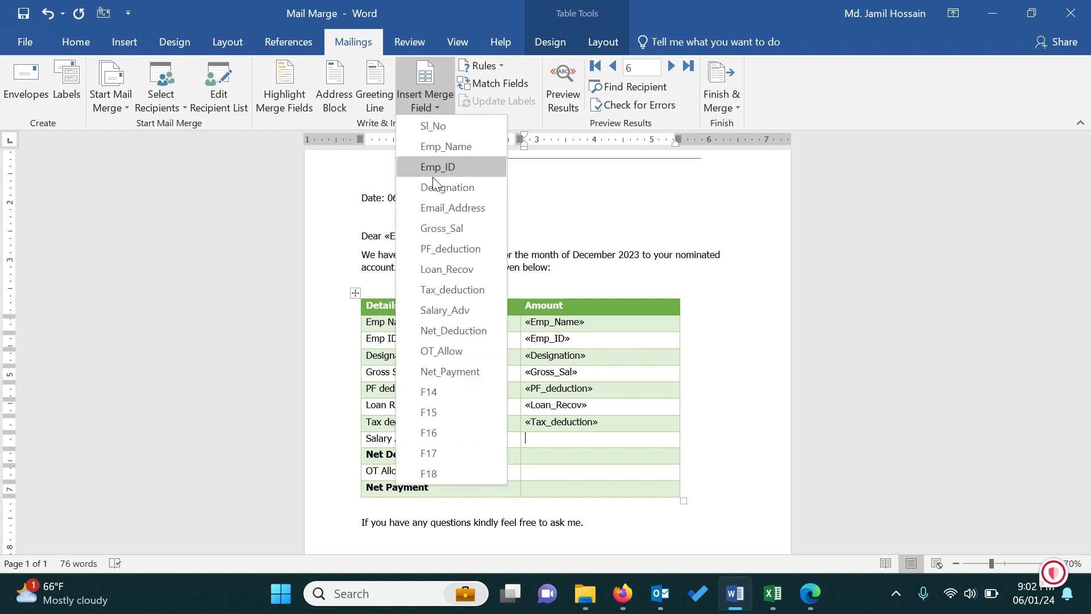
{"action": "left_click", "coordinate": [445, 311]}
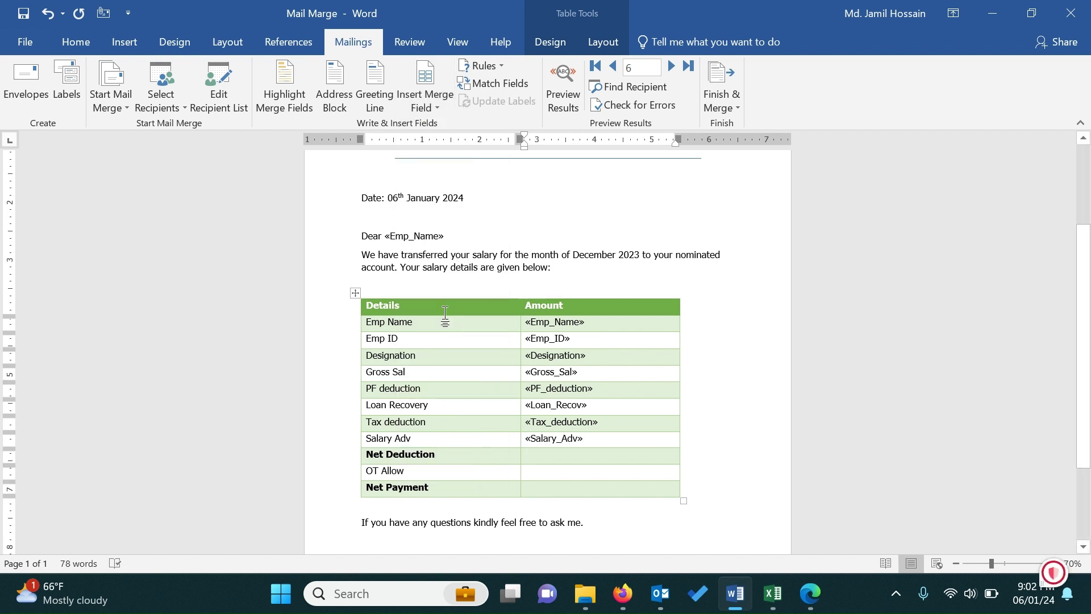
Step: Insert the Net_Deduction merge field in the Net Deduction row's Amount cell and make it bold
{"action": "left_click", "coordinate": [436, 106]}
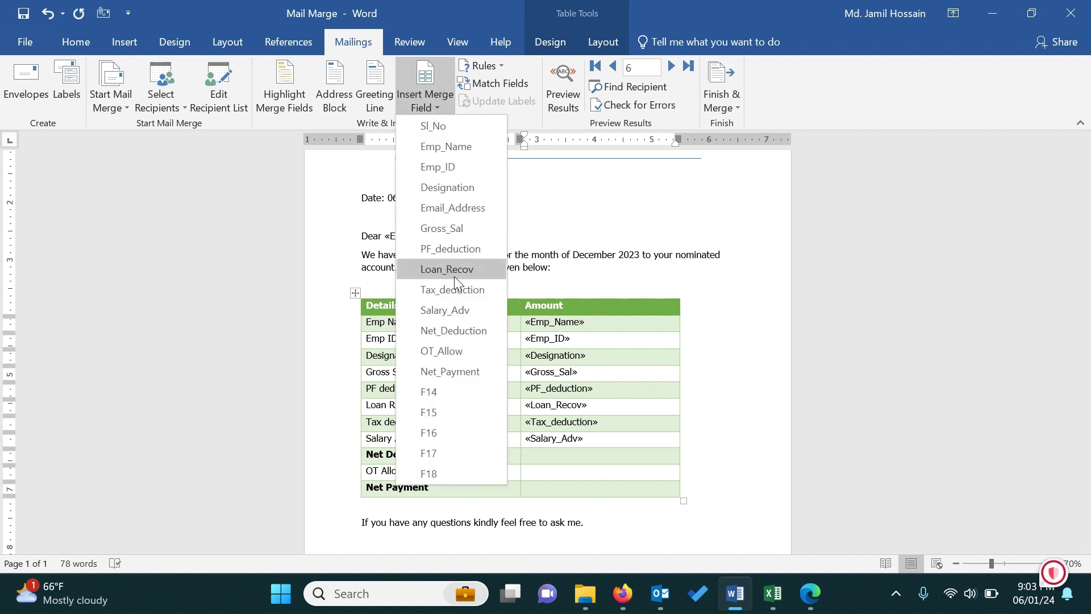
{"action": "left_click", "coordinate": [459, 334]}
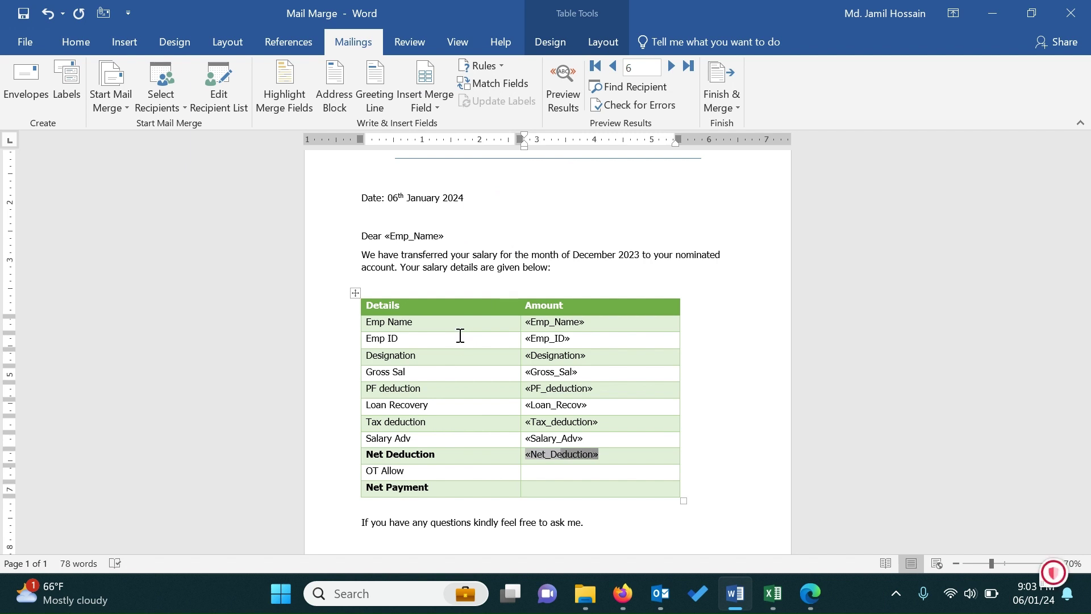
{"action": "key", "text": "shift+Left"}
{"action": "key", "text": "shift+Left"}
{"action": "key", "text": "shift+Left"}
{"action": "key", "text": "shift+Left"}
{"action": "key", "text": "ctrl+b"}
{"action": "key", "text": "Down"}
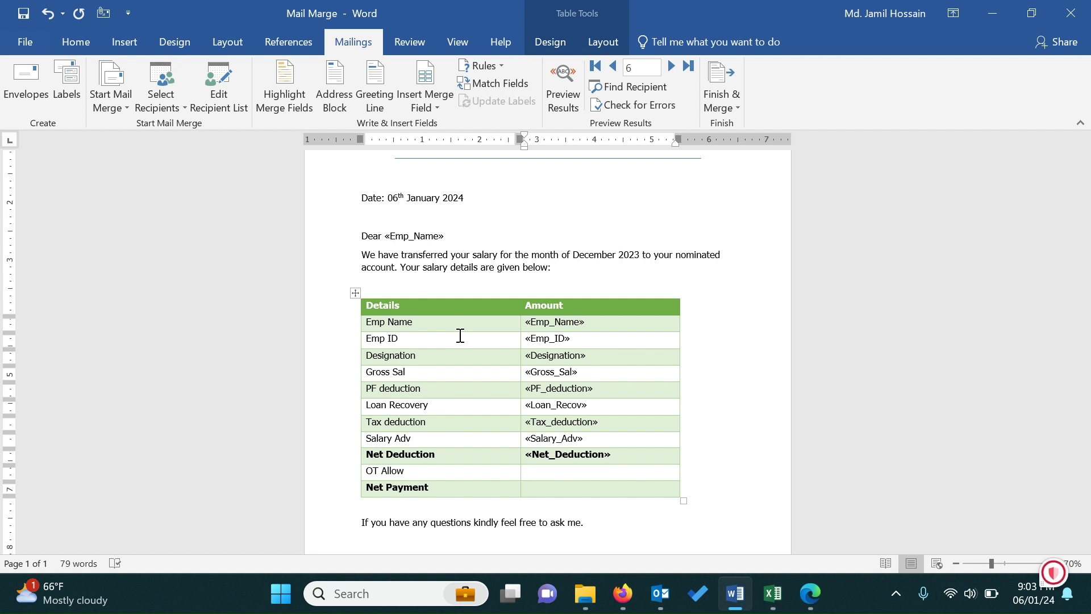
Step: Insert the OT_Allow merge field in the OT Allow row and a bold Net_Payment field in the Net Payment row
{"action": "left_click", "coordinate": [438, 96]}
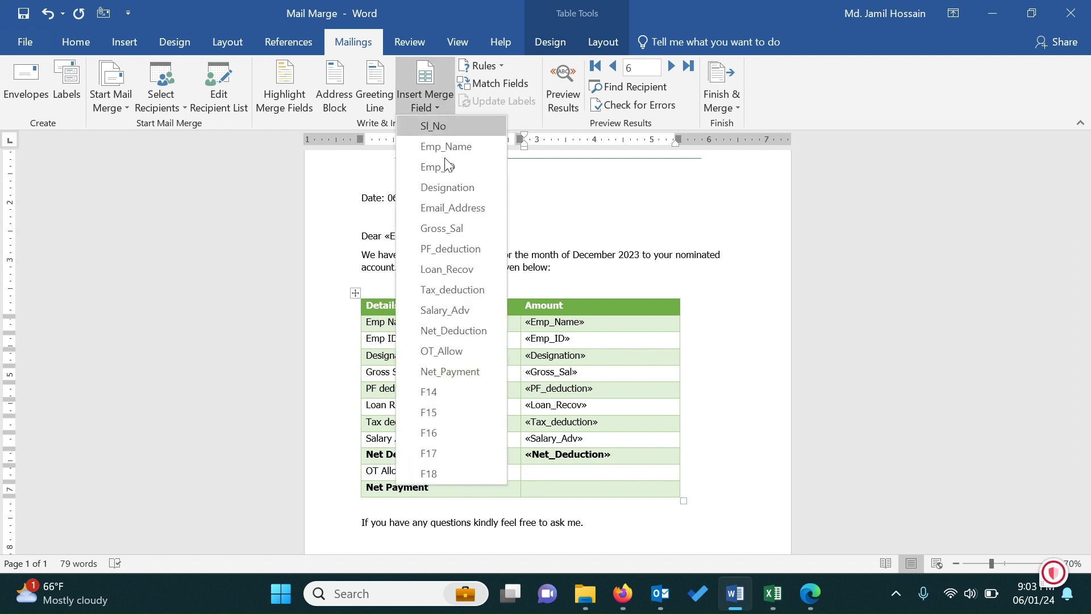
{"action": "left_click", "coordinate": [459, 348]}
{"action": "key", "text": "Down"}
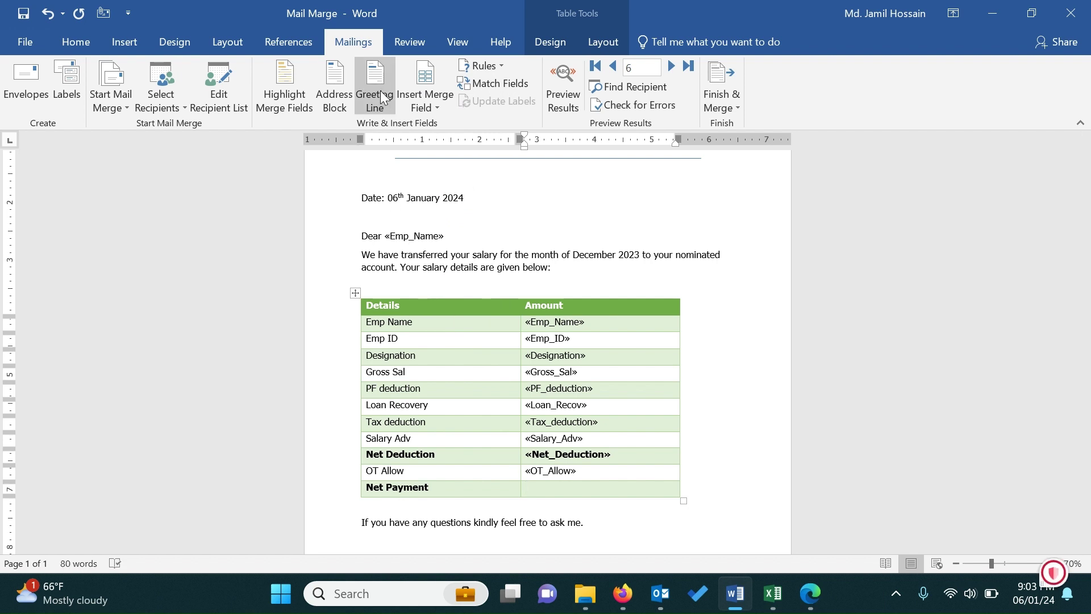
{"action": "left_click", "coordinate": [425, 104]}
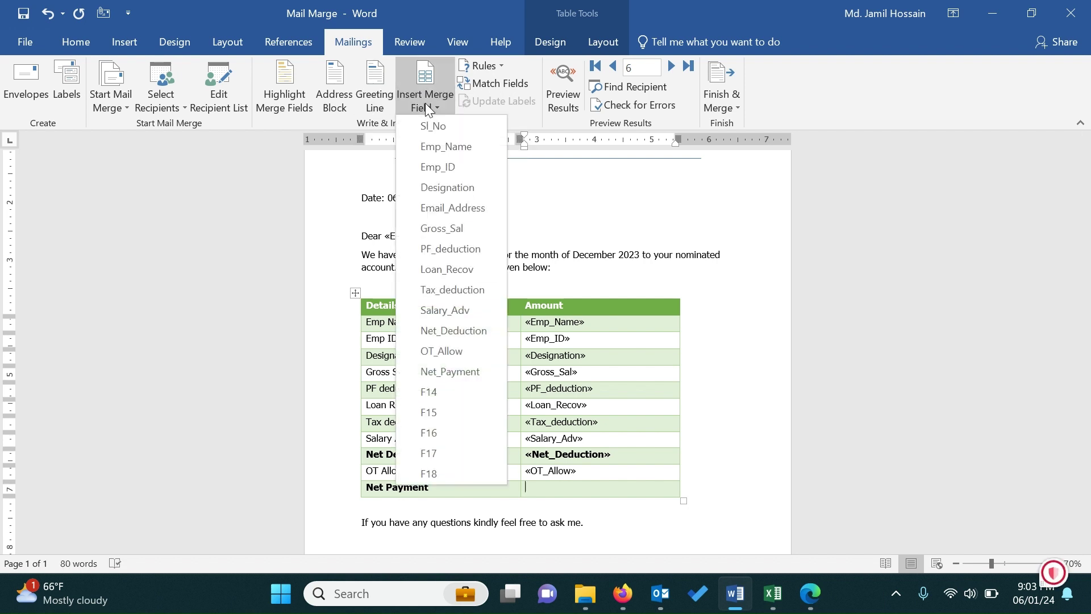
{"action": "left_click", "coordinate": [452, 371]}
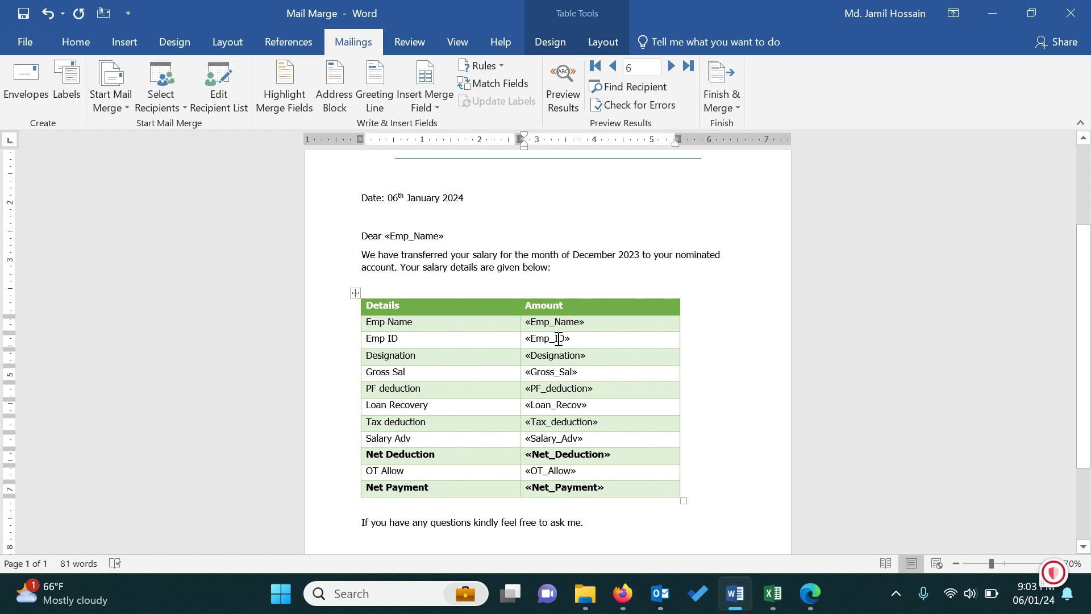
Step: Preview the merge results, step back to record 2, and compare its pay slip with the Excel staff database
{"action": "left_click", "coordinate": [558, 90]}
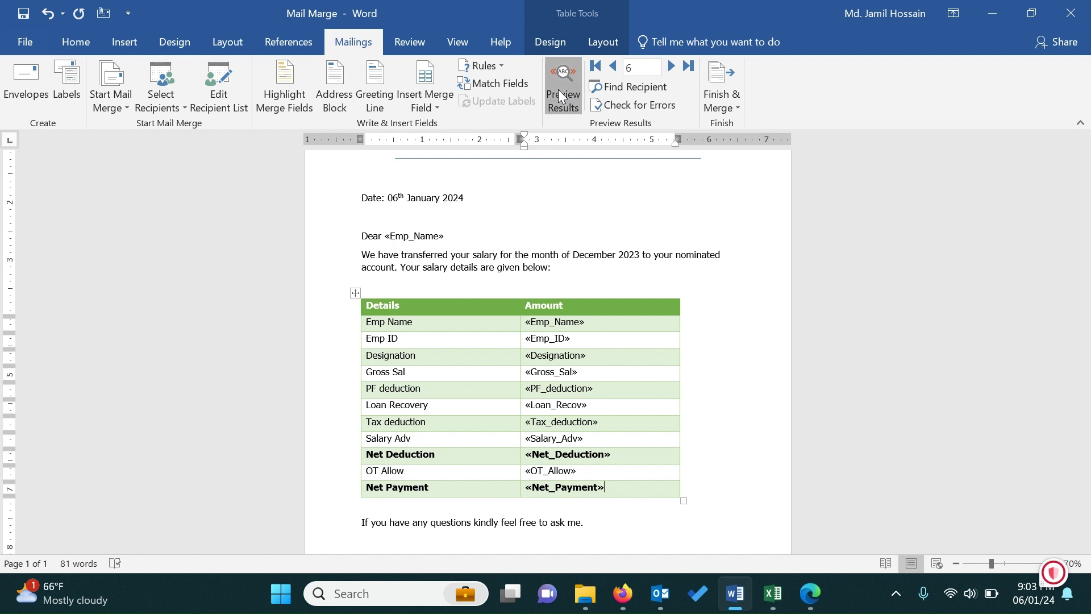
{"action": "left_click", "coordinate": [610, 67]}
{"action": "left_click", "coordinate": [610, 67]}
{"action": "left_click", "coordinate": [610, 67]}
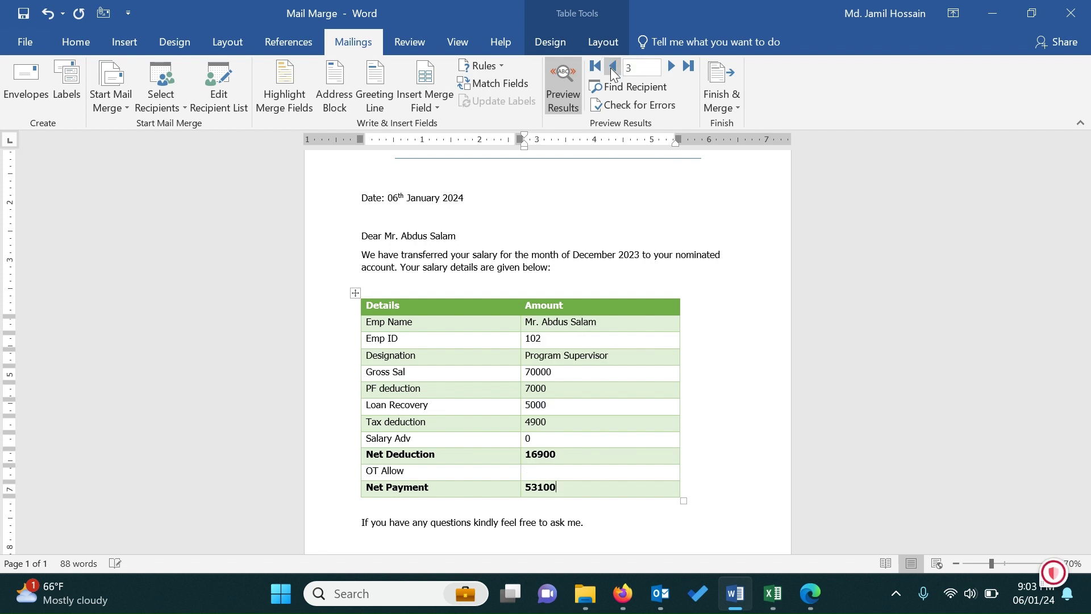
{"action": "left_click", "coordinate": [611, 67]}
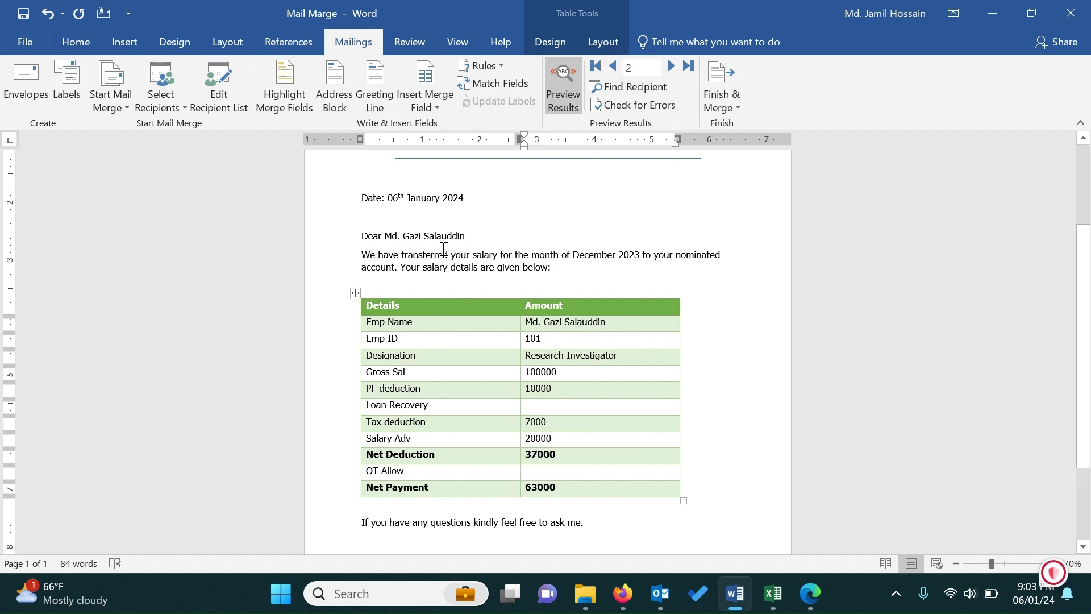
{"action": "key", "text": "alt+Tab"}
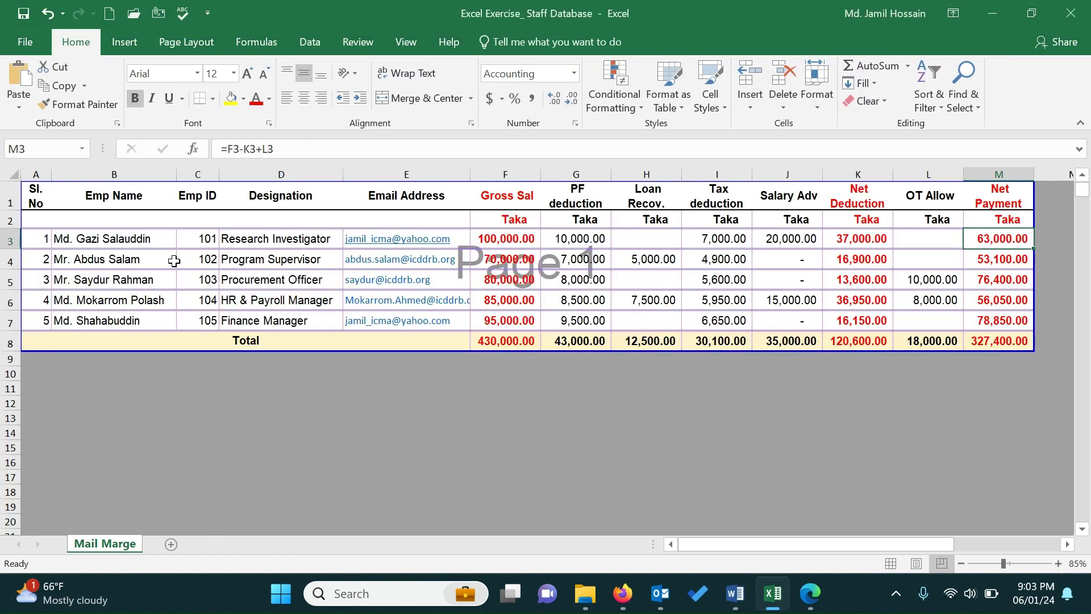
{"action": "key", "text": "alt+Tab"}
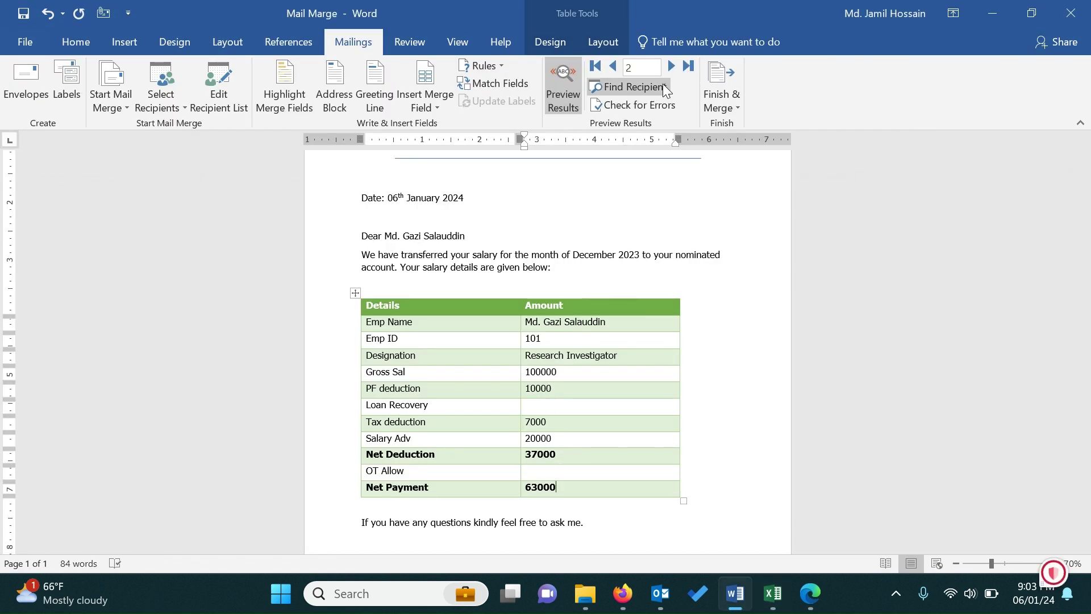
Step: Advance the preview to record 5 and check its salary figures against row 6 of the Excel staff database
{"action": "left_click", "coordinate": [672, 67]}
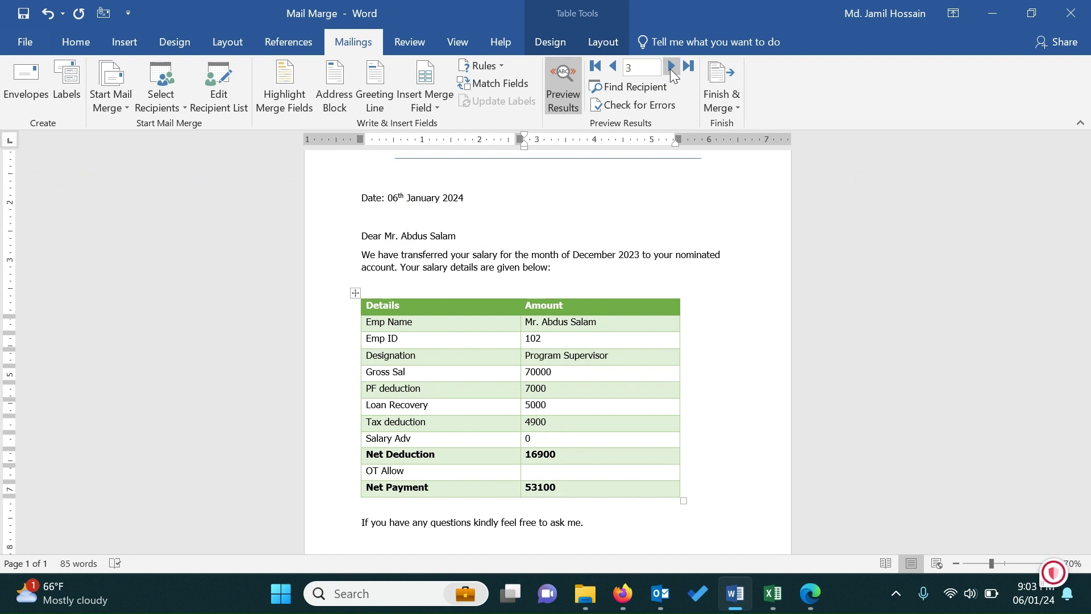
{"action": "left_click", "coordinate": [672, 67]}
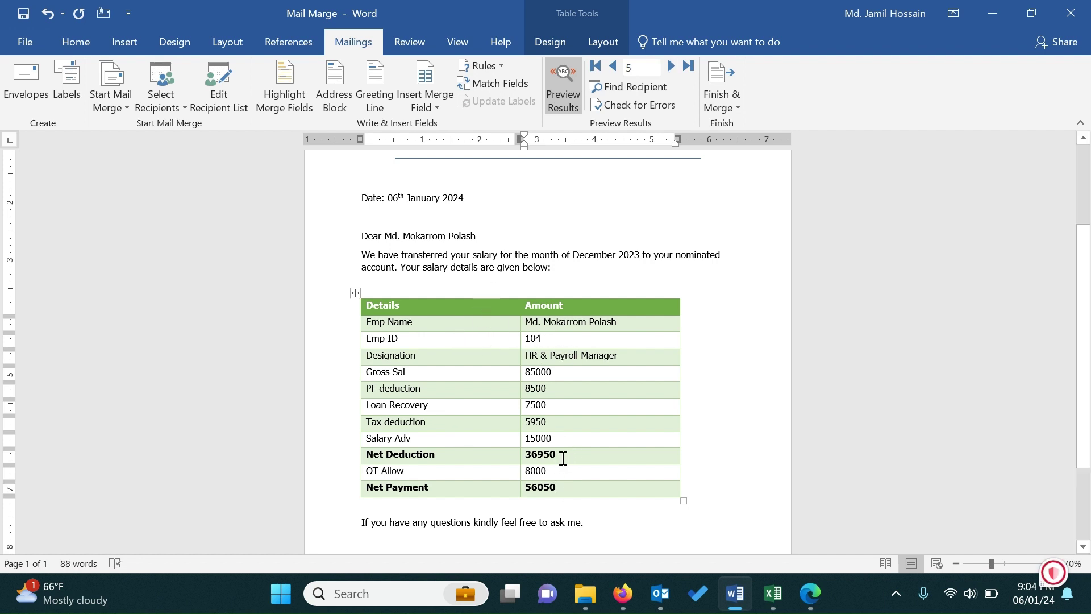
{"action": "key", "text": "alt+Tab"}
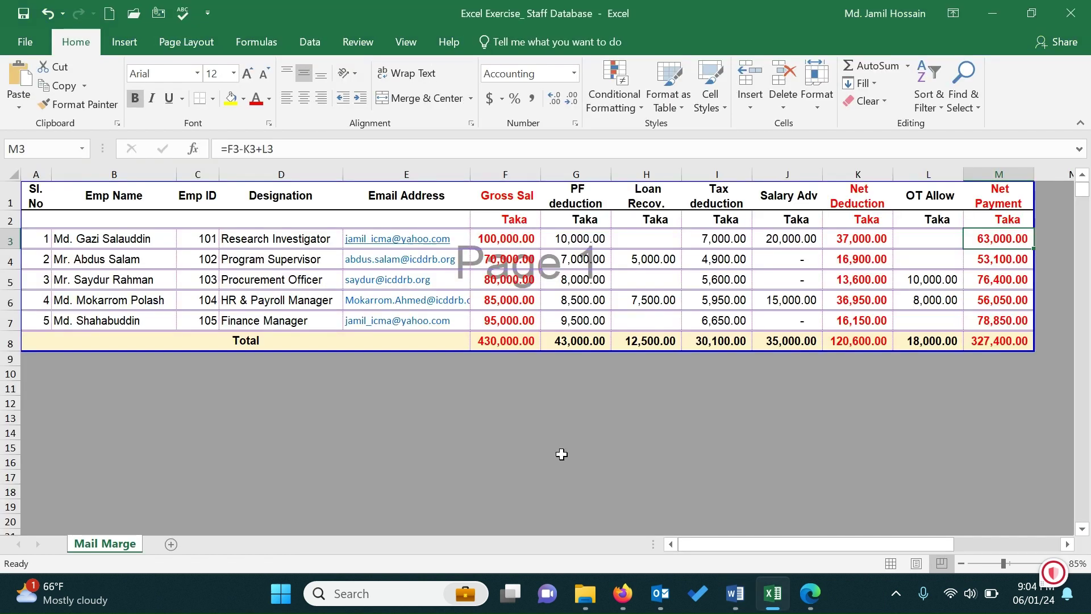
{"action": "left_click", "coordinate": [446, 295]}
{"action": "key", "text": "shift+space"}
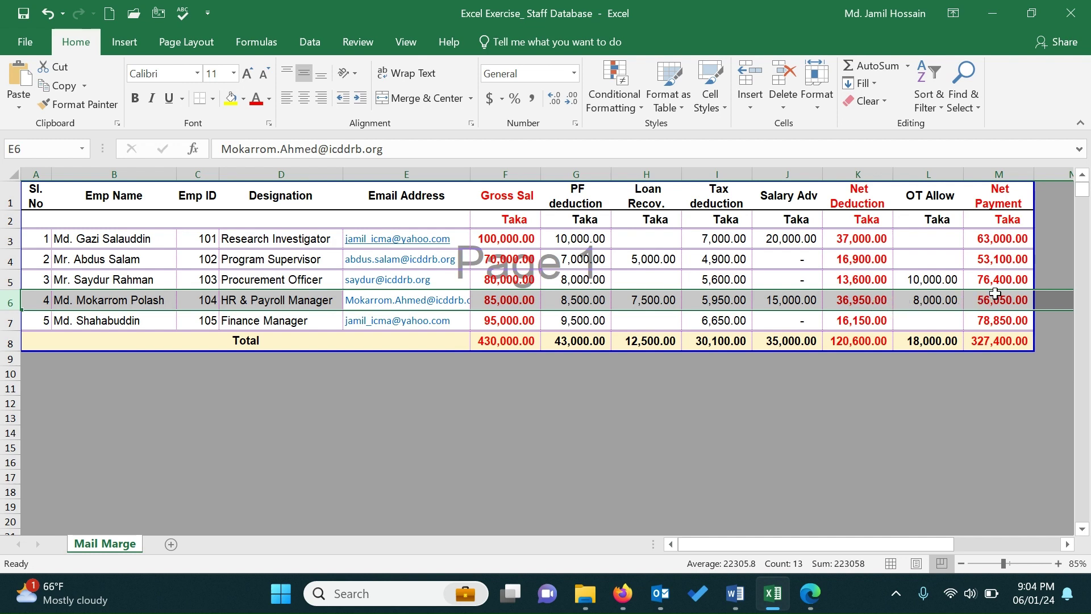
{"action": "left_click", "coordinate": [972, 299]}
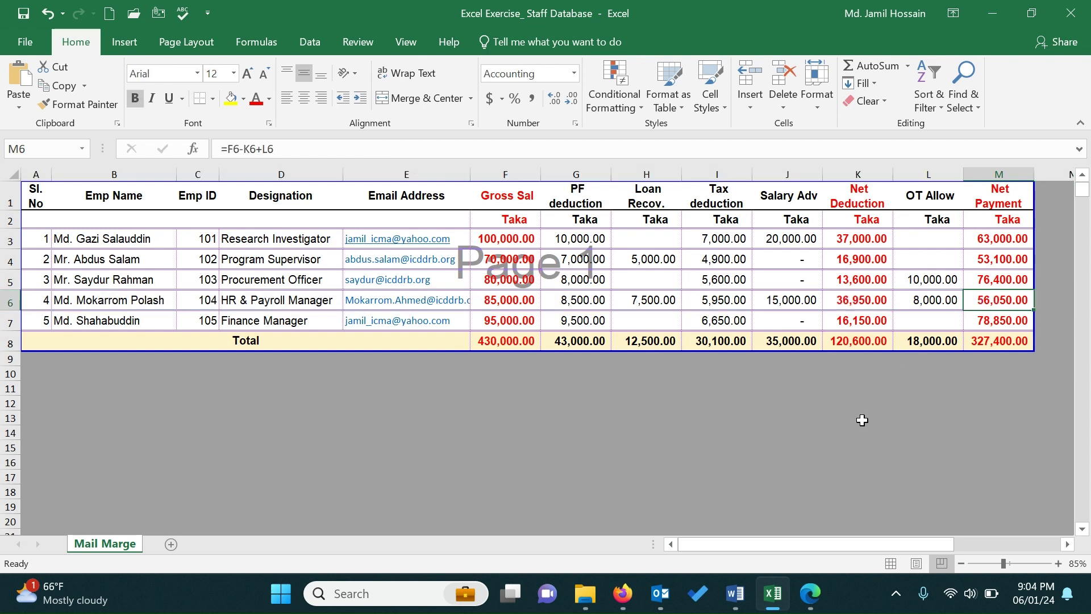
Step: Switch back to Word and return the merge preview to record 2
{"action": "key", "text": "alt+Tab"}
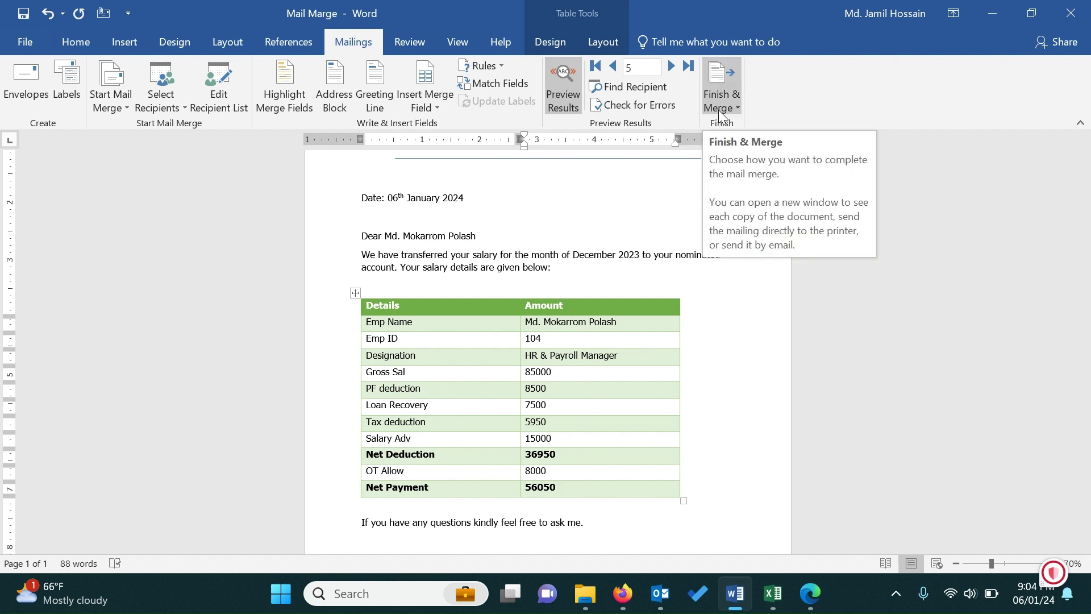
{"action": "left_click", "coordinate": [613, 66]}
{"action": "left_click", "coordinate": [613, 66]}
{"action": "left_click", "coordinate": [613, 66]}
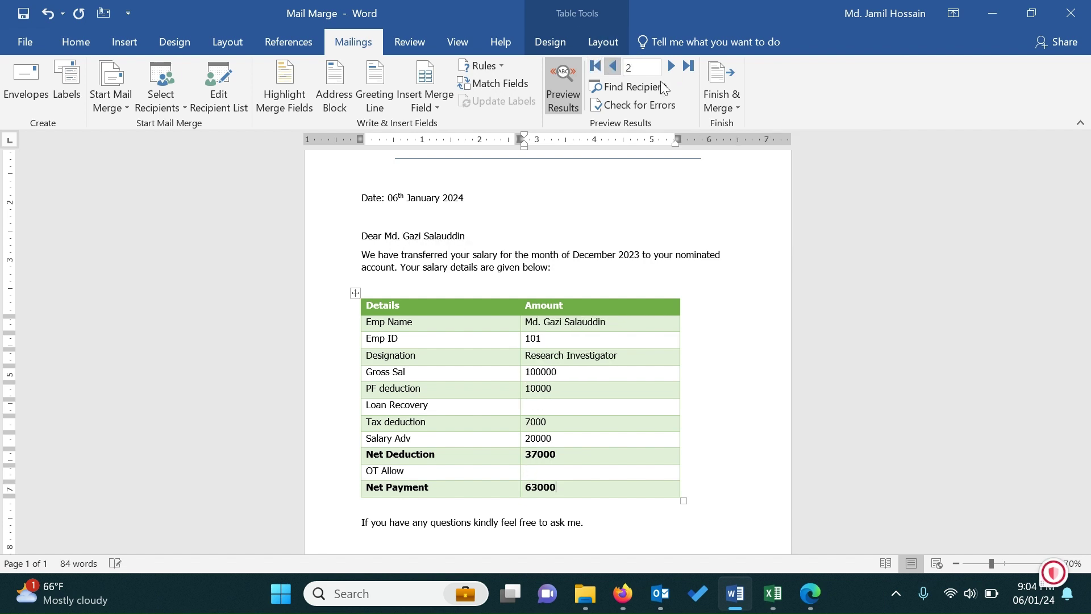
{"action": "left_click", "coordinate": [720, 101]}
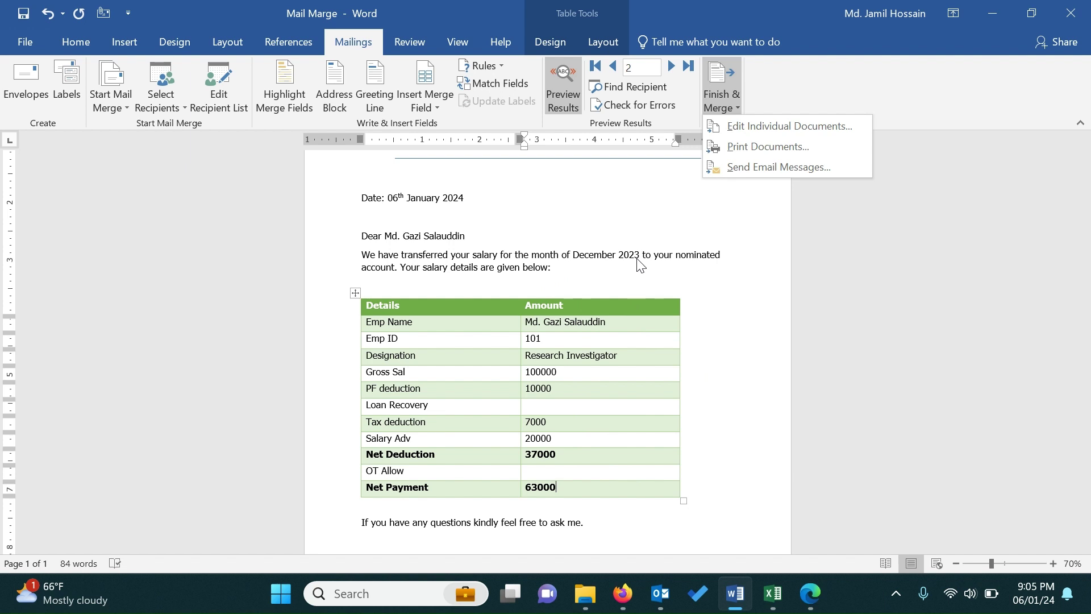
{"action": "left_click", "coordinate": [749, 151]}
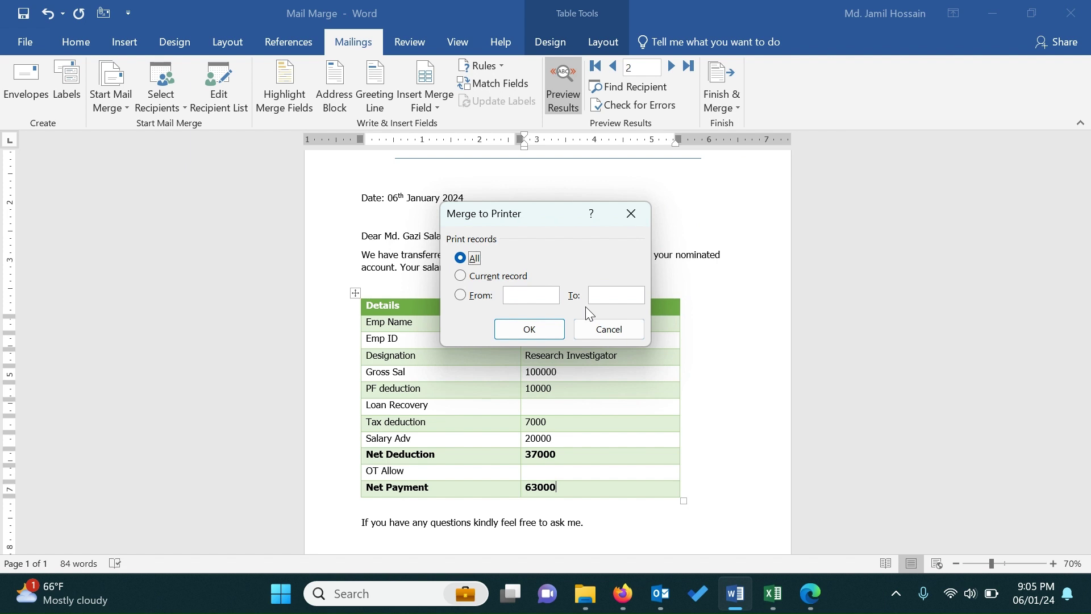
{"action": "left_click", "coordinate": [613, 334]}
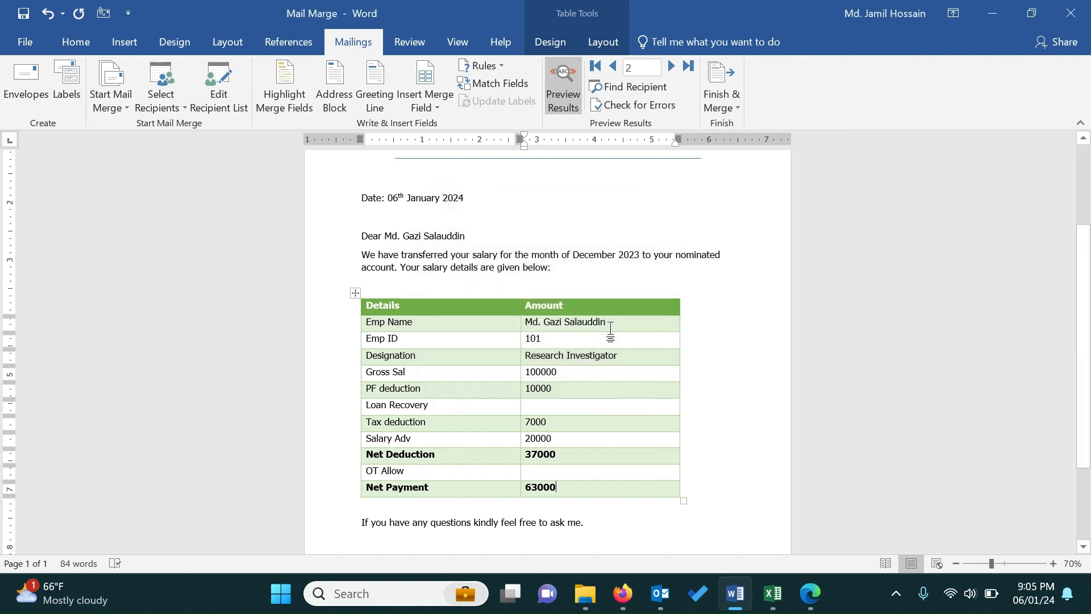
Step: Send the merged letters of all records by e-mail to the Email_Address field, with subject "Pay Slip Dec'23" and HTML mail format
{"action": "left_click", "coordinate": [725, 92]}
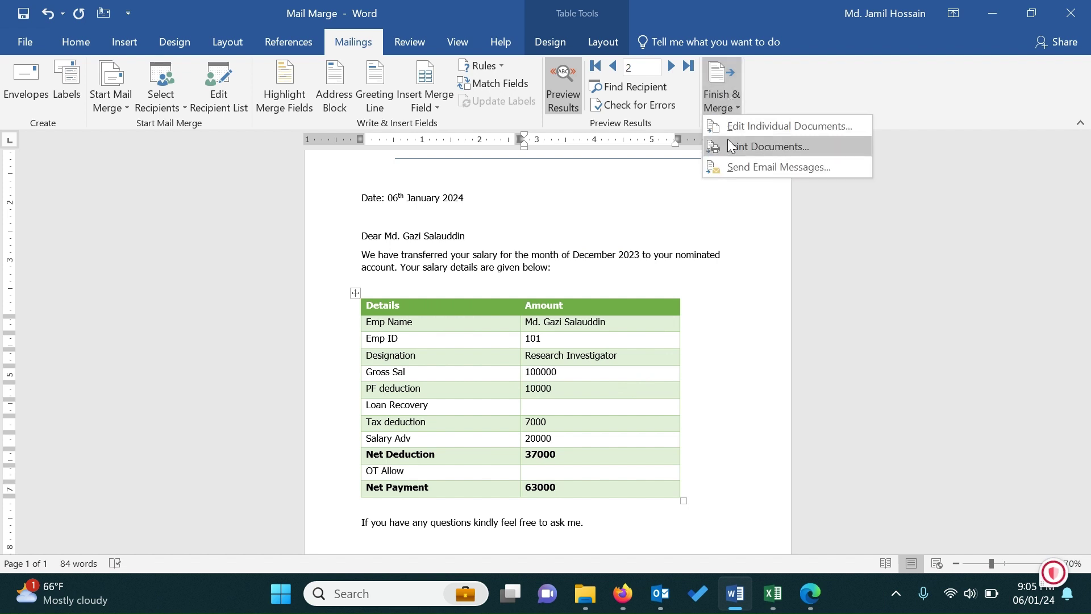
{"action": "left_click", "coordinate": [745, 166]}
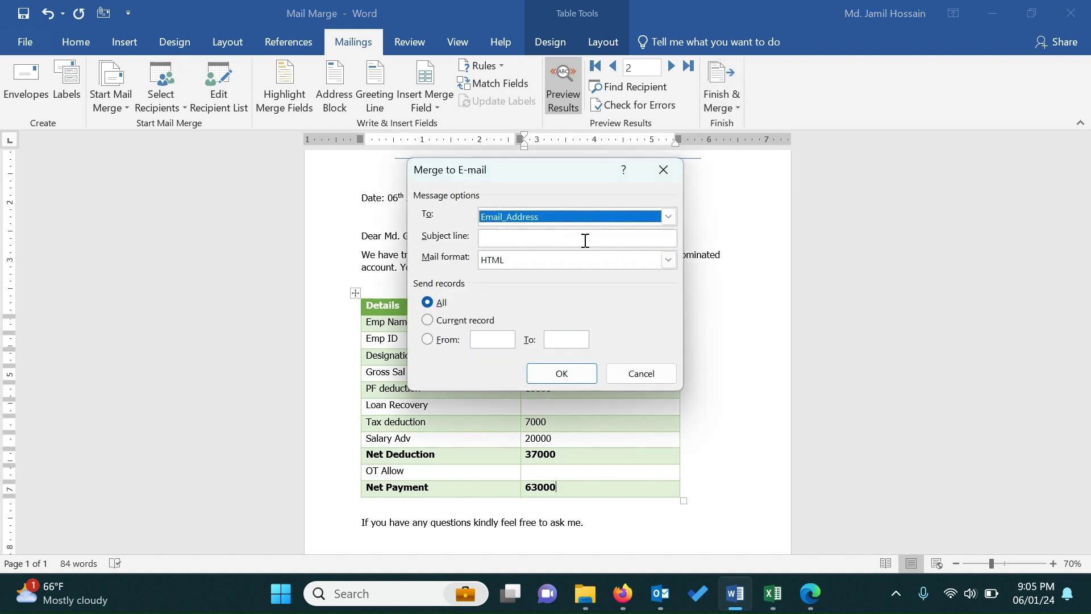
{"action": "left_click", "coordinate": [531, 238]}
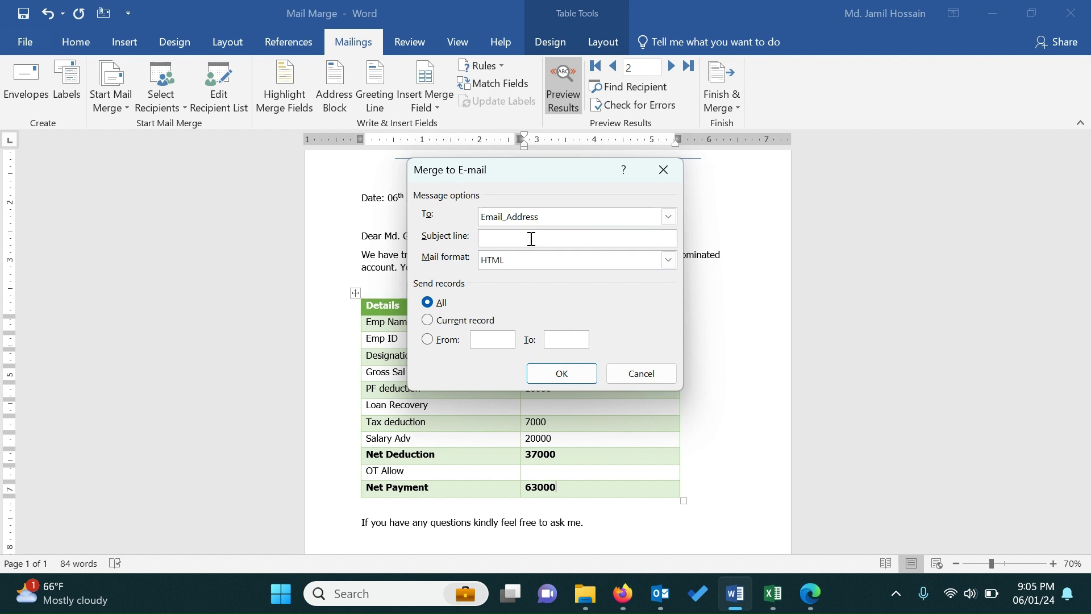
{"action": "type", "text": "Pay Slip Dec'23"}
{"action": "left_click", "coordinate": [521, 263]}
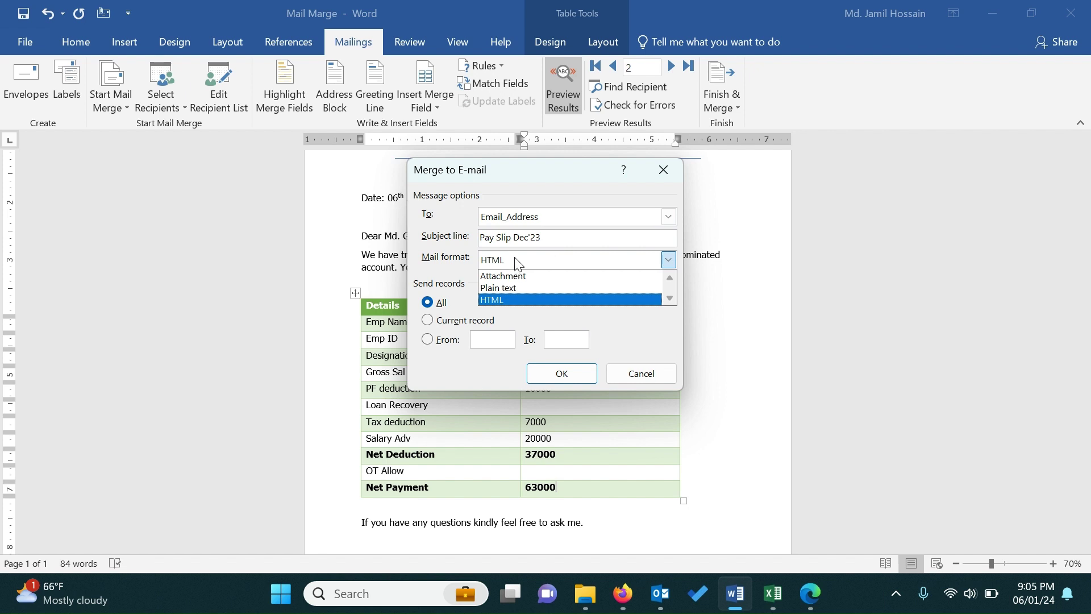
{"action": "left_click", "coordinate": [516, 261]}
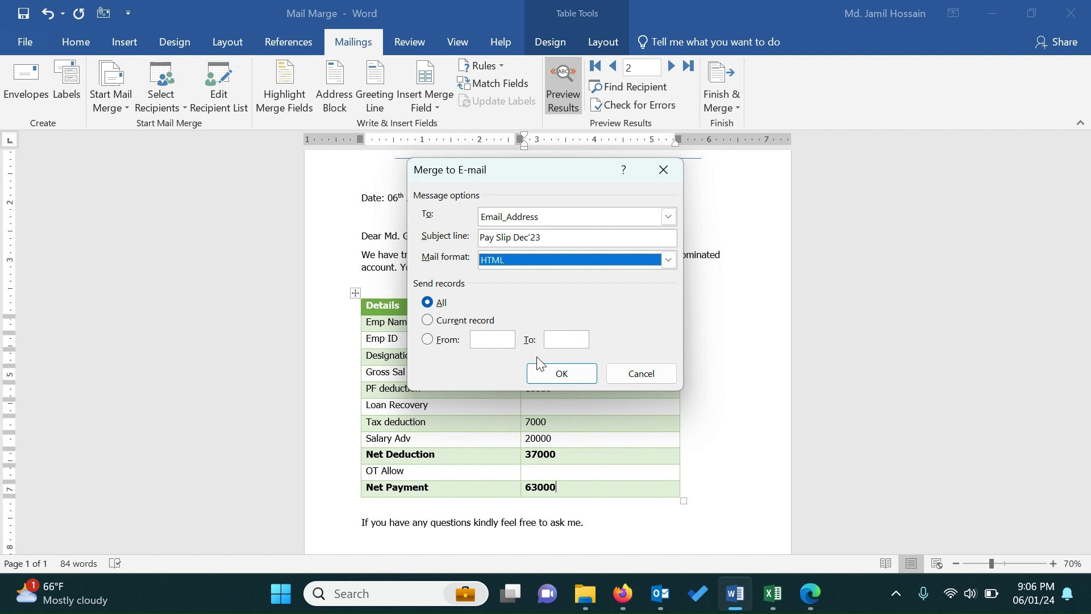
{"action": "left_click", "coordinate": [563, 373]}
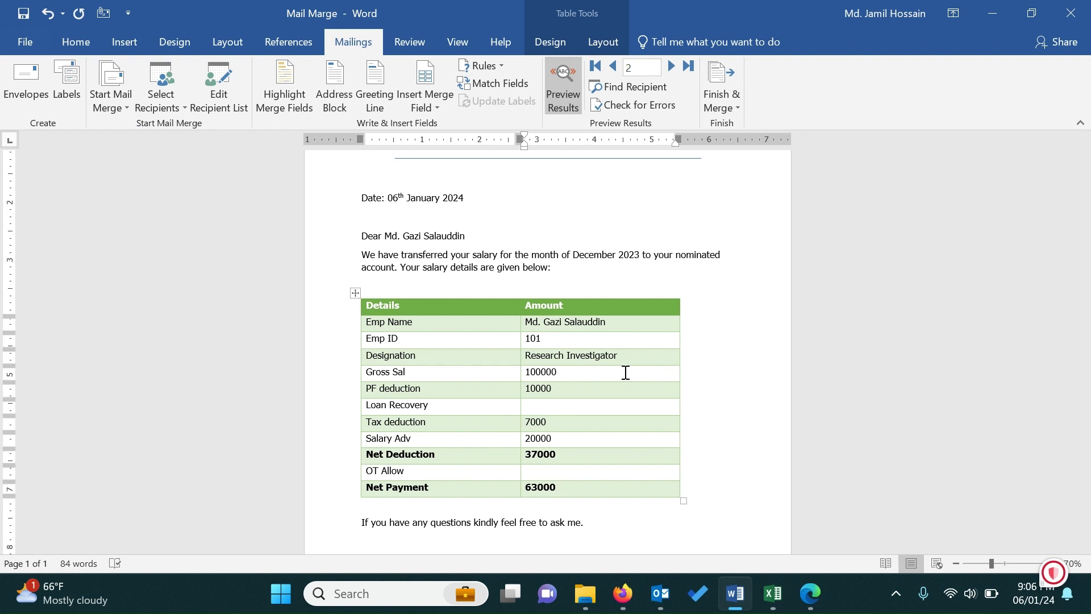
Step: Switch to Outlook and examine the second and third newest "Pay Slip Dec'23" messages in Sent Items, reading through the second one's salary table
{"action": "left_click", "coordinate": [660, 593]}
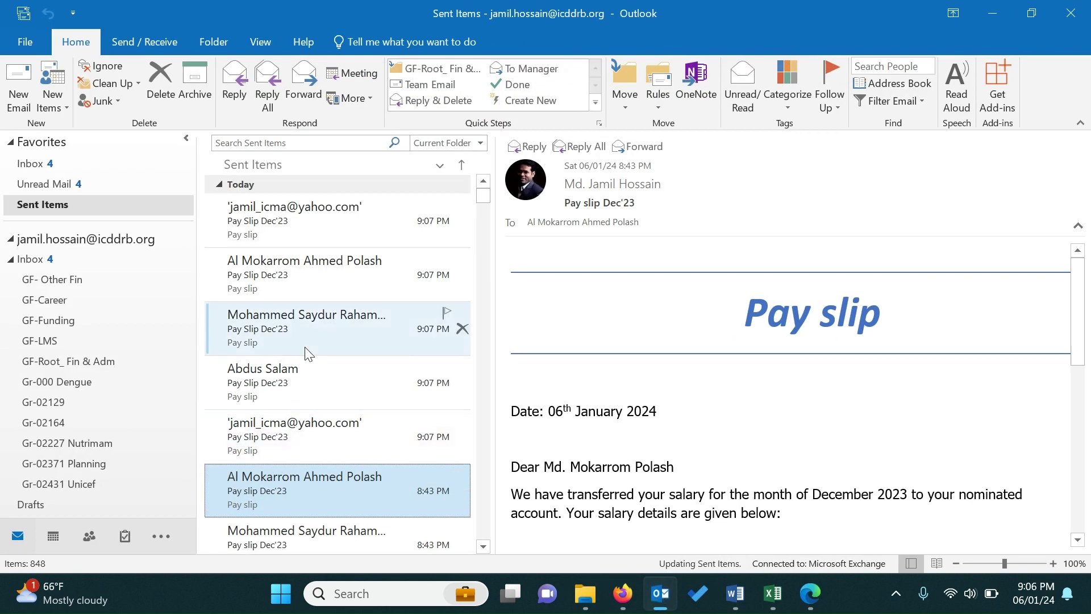
{"action": "scroll", "coordinate": [95, 385], "scroll_direction": "down", "scroll_amount": 2}
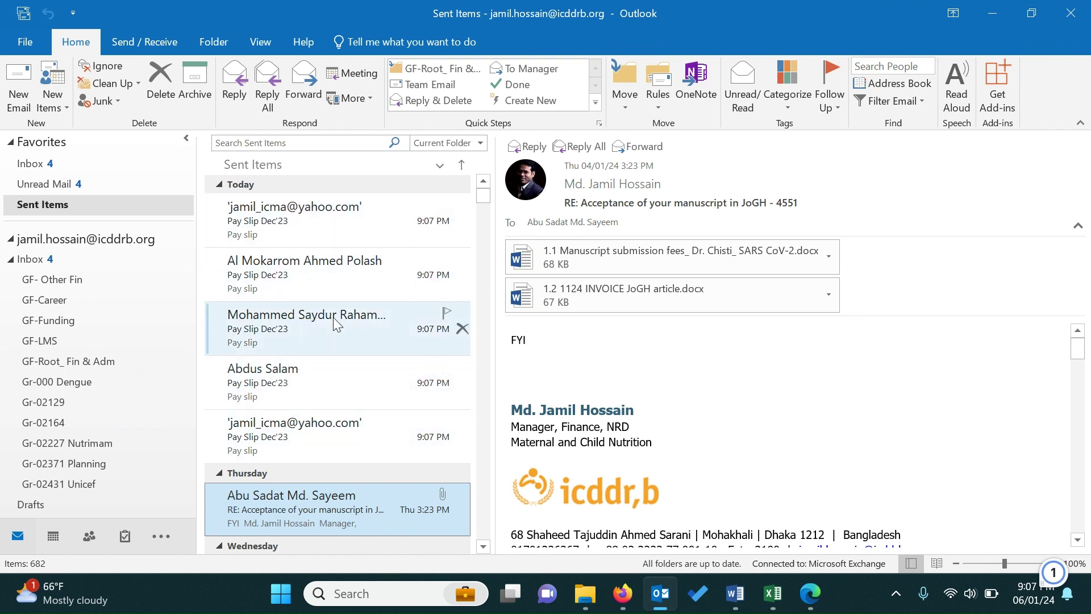
{"action": "left_click", "coordinate": [339, 282]}
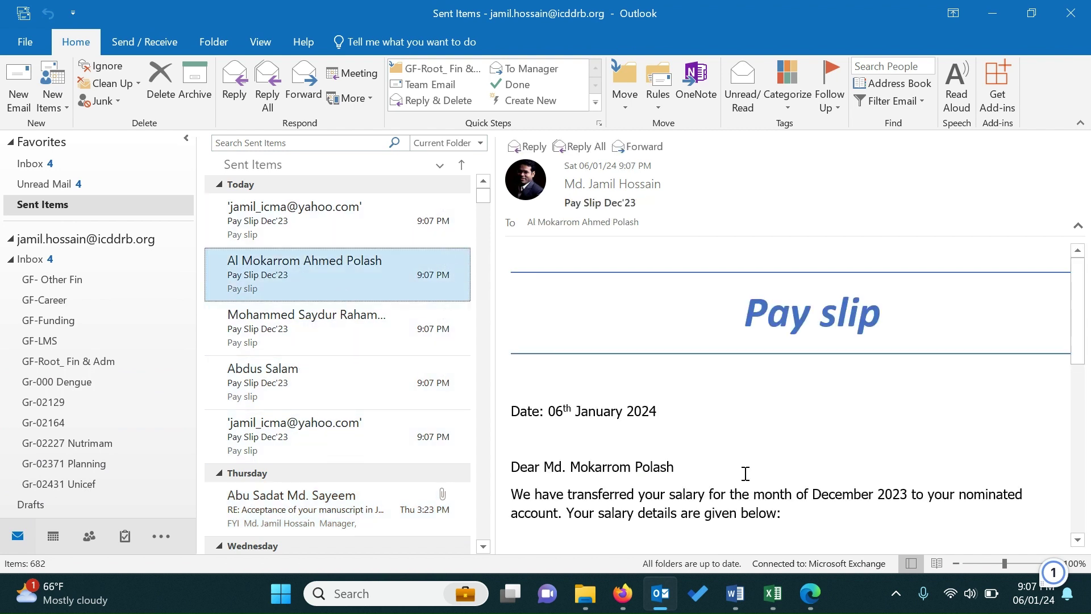
{"action": "scroll", "coordinate": [746, 473], "scroll_direction": "down", "scroll_amount": 10}
{"action": "scroll", "coordinate": [746, 473], "scroll_direction": "down", "scroll_amount": 2}
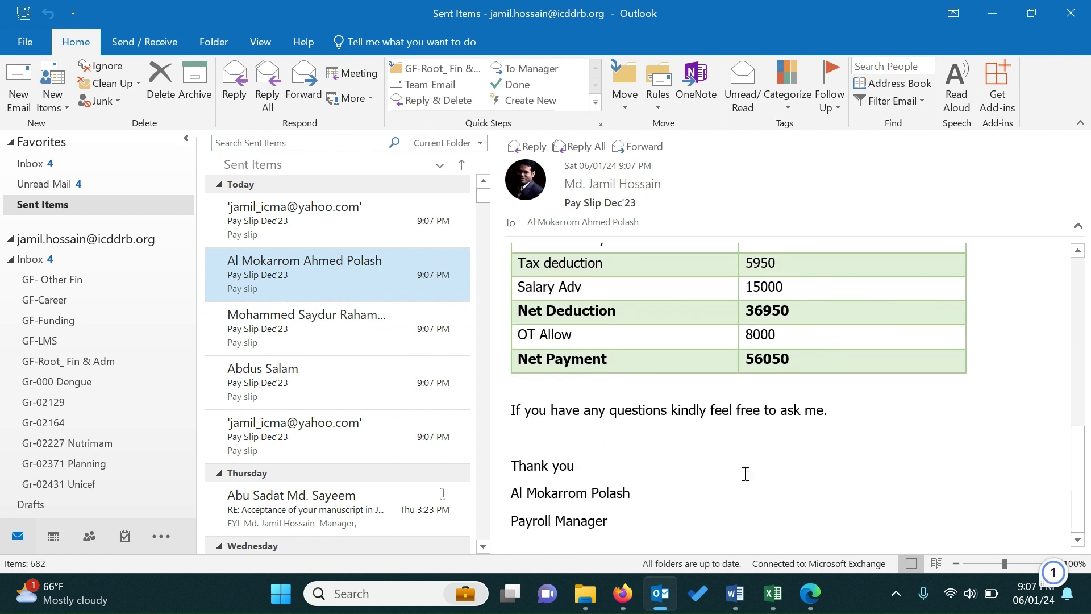
{"action": "scroll", "coordinate": [746, 473], "scroll_direction": "up", "scroll_amount": 8}
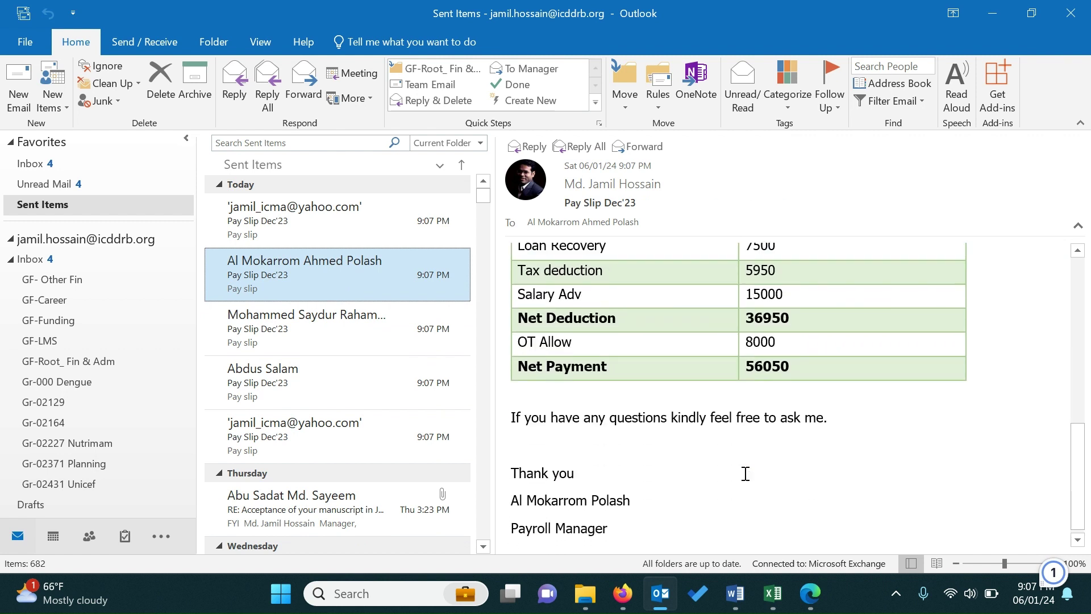
{"action": "left_click", "coordinate": [316, 342]}
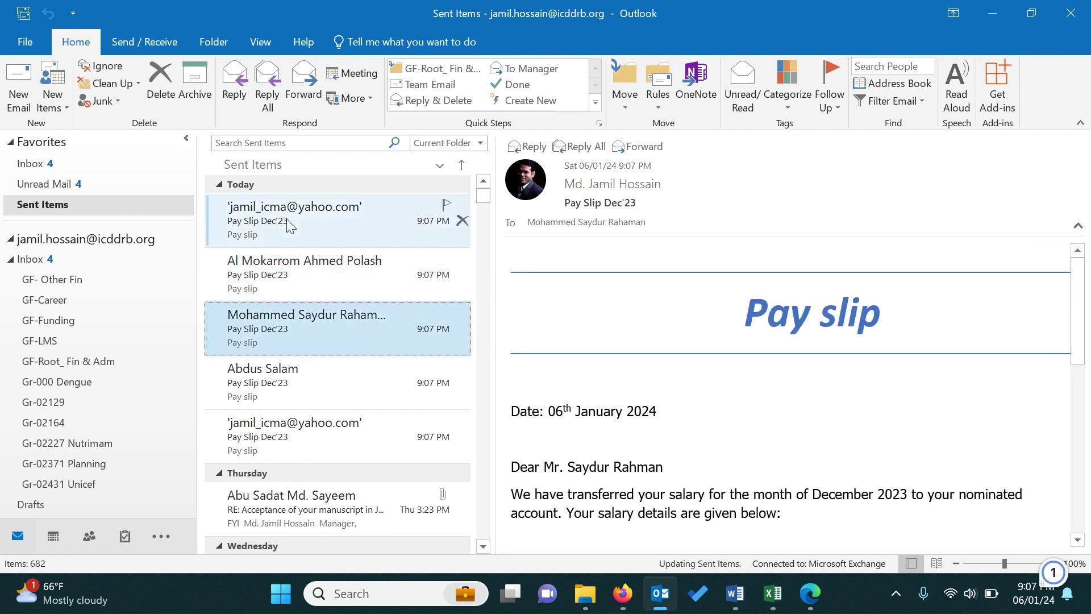